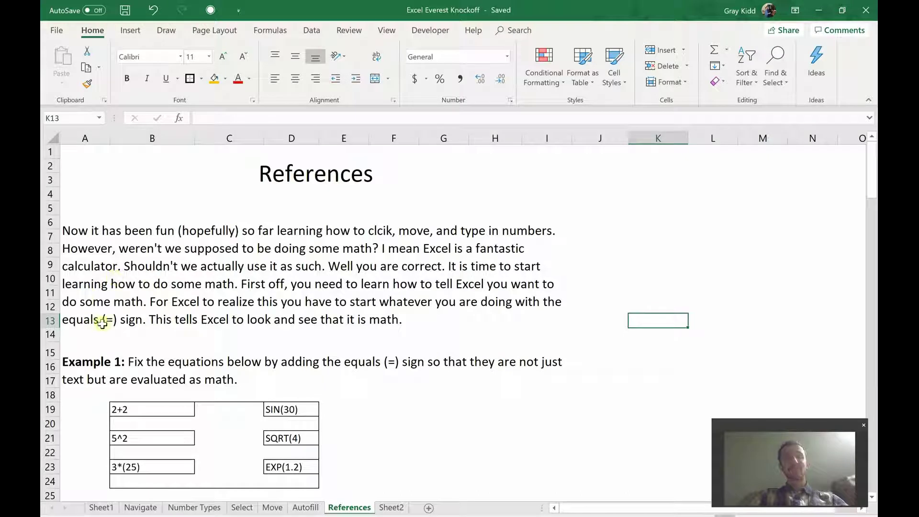
Enter 2+2-2/2/2*2 without an equals sign in cell K11.
left_click(671, 294)
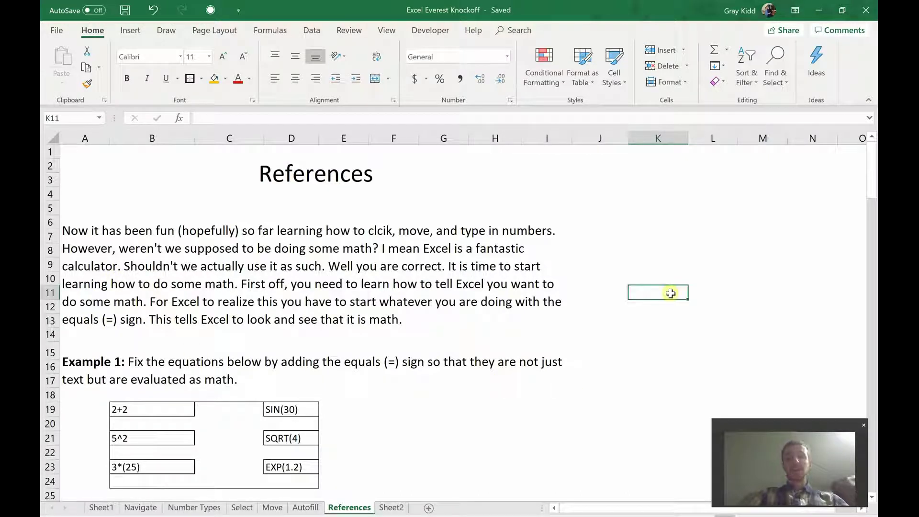
type("2")
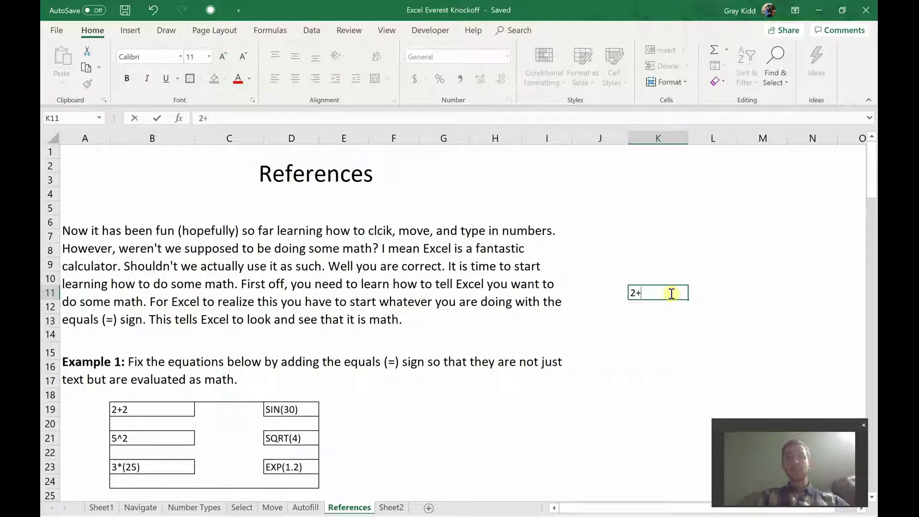
type("+2-2/2")
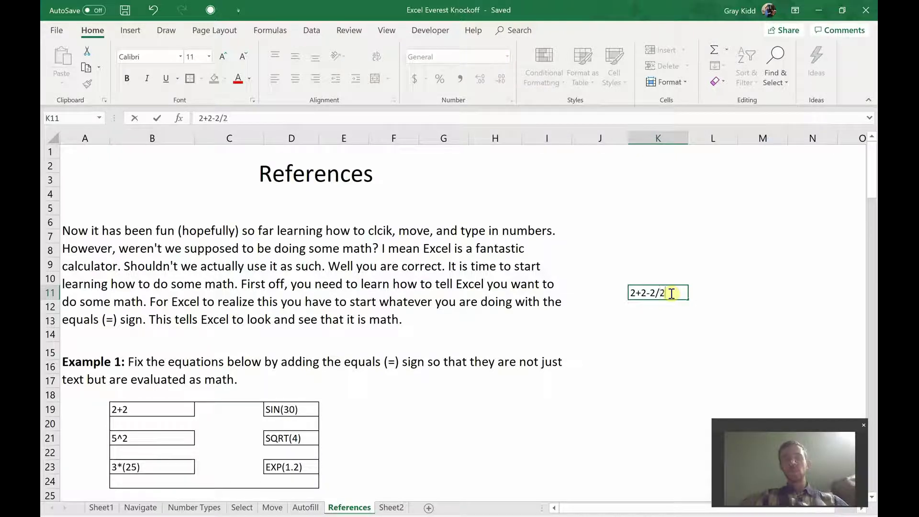
type("/2*2")
key("Return")
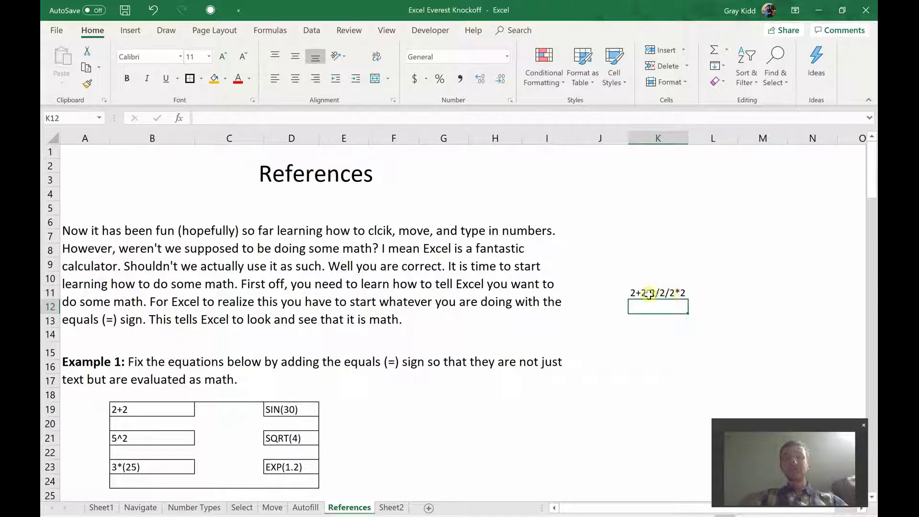
Turn the K11 text into a formula by adding a leading equals sign, and clear the cell after it evaluates.
left_click(666, 292)
left_click(198, 118)
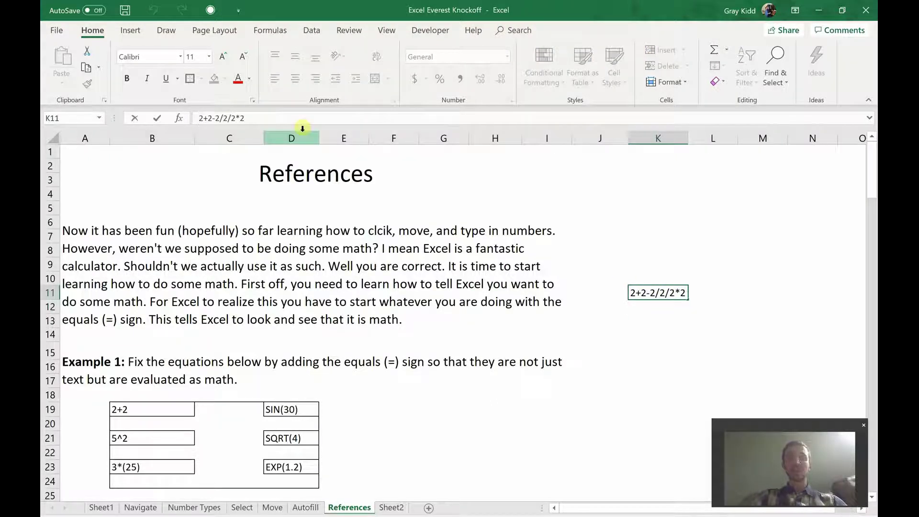
type("=")
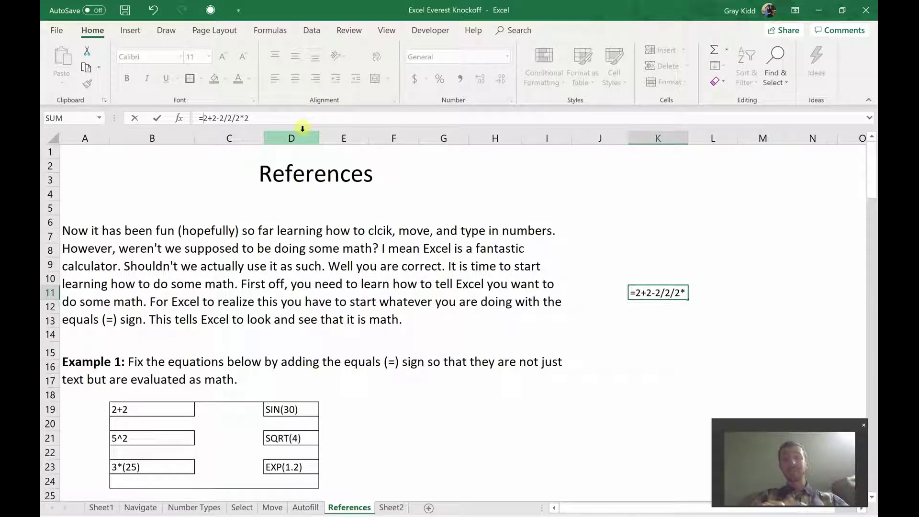
key("Return")
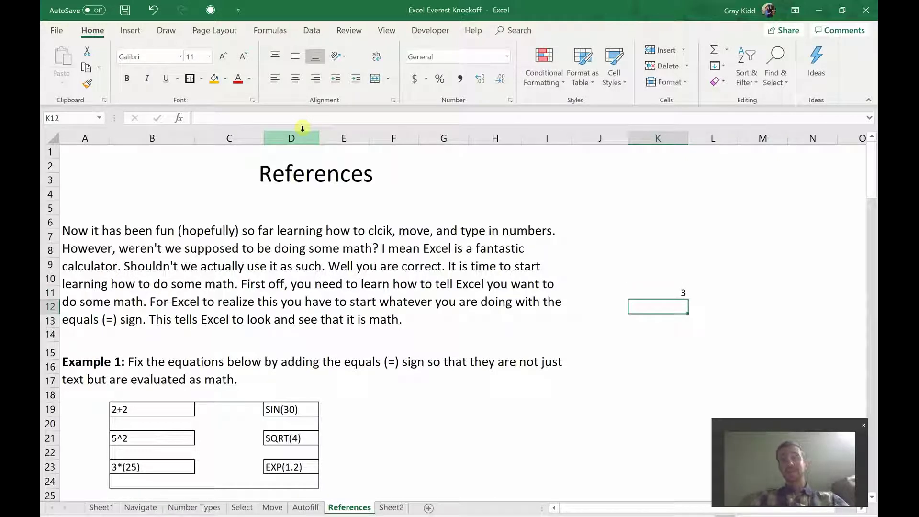
key("Up")
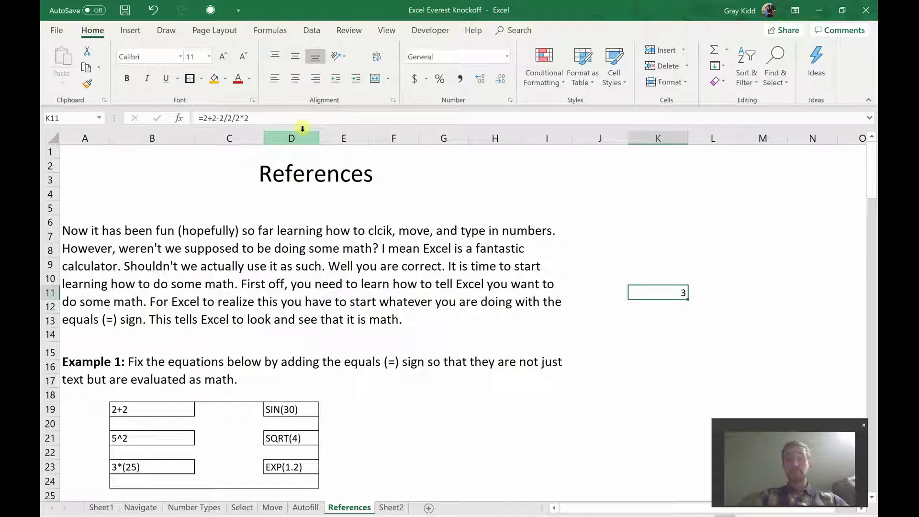
key("Delete")
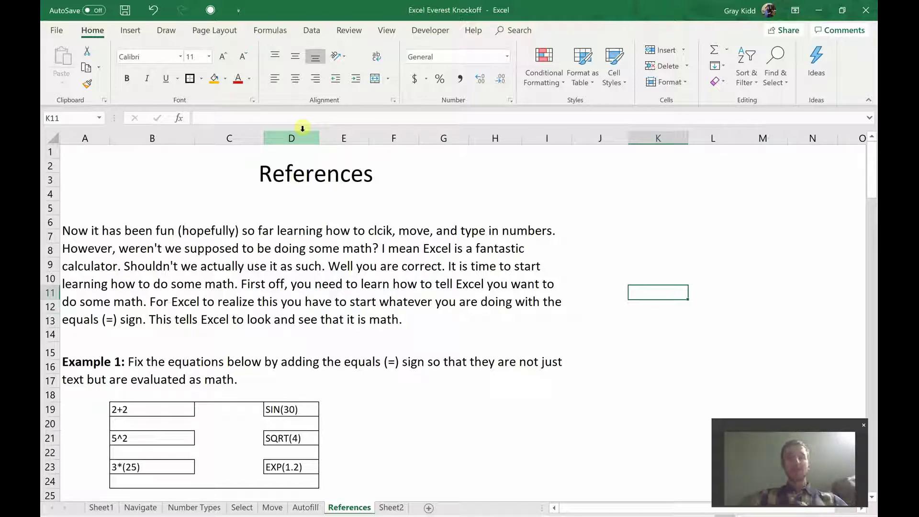
Add a leading equals sign to SQRT(4) in cell D21 of the Example 1 table.
scroll(210, 253, "down", 2)
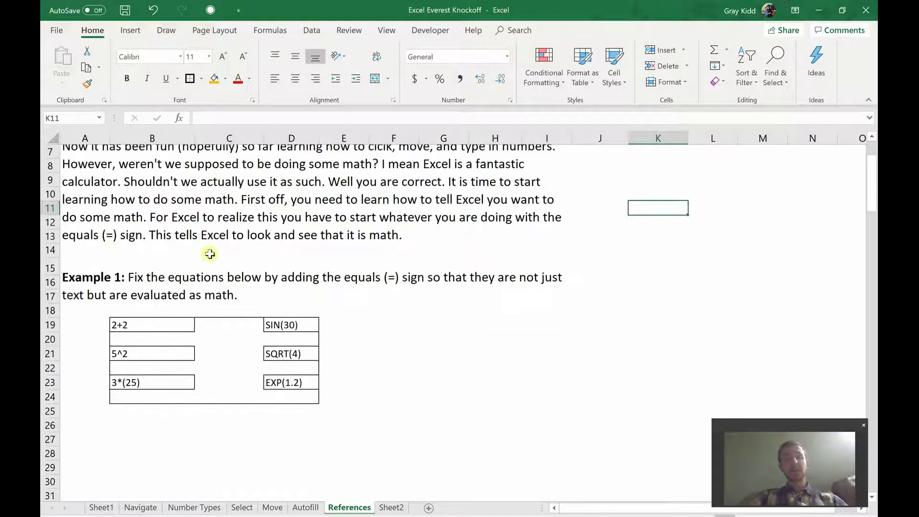
left_click(151, 323)
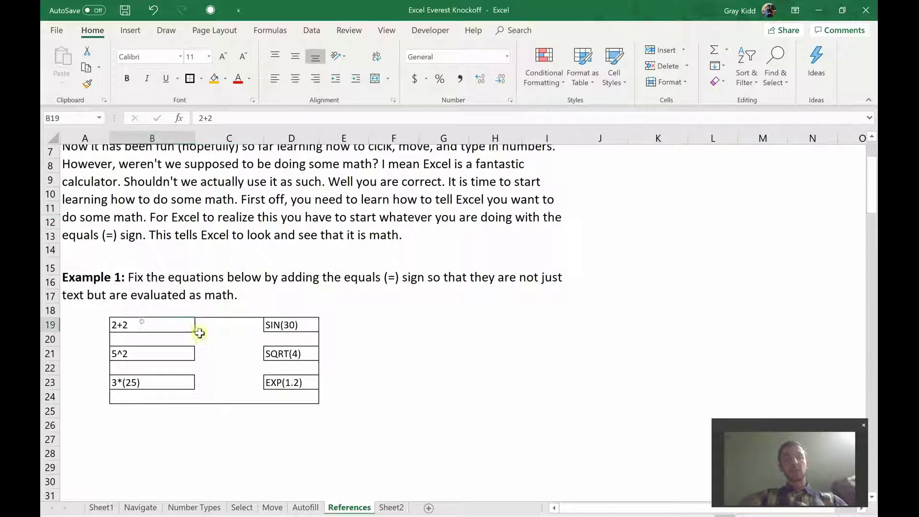
left_click(273, 326)
left_click(278, 355)
left_click(271, 382)
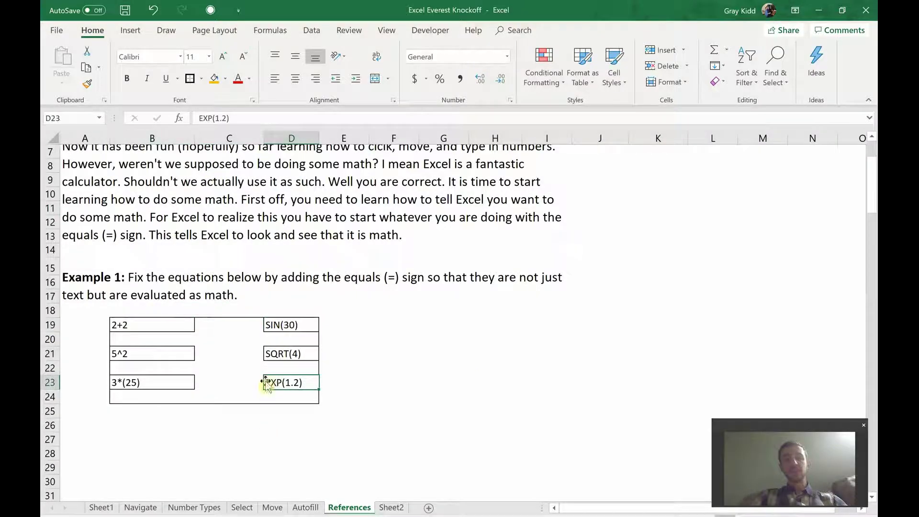
double_click(269, 353)
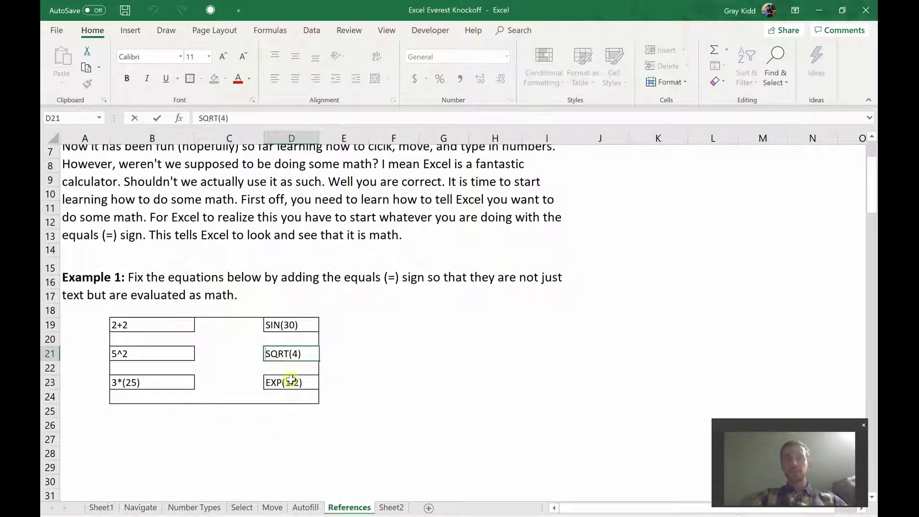
type("=")
key("Return")
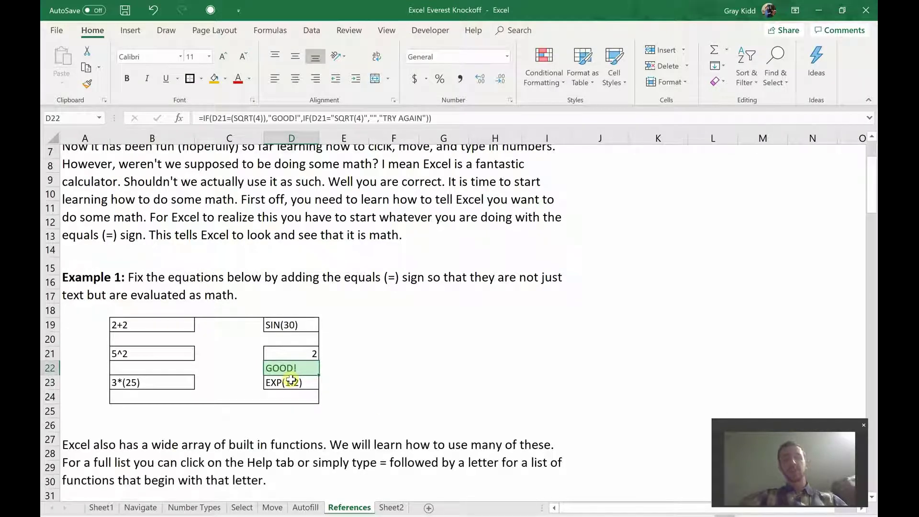
Add a leading equals sign to 3*(25) in cell B23 so it is evaluated as math.
scroll(414, 389, "down", 2)
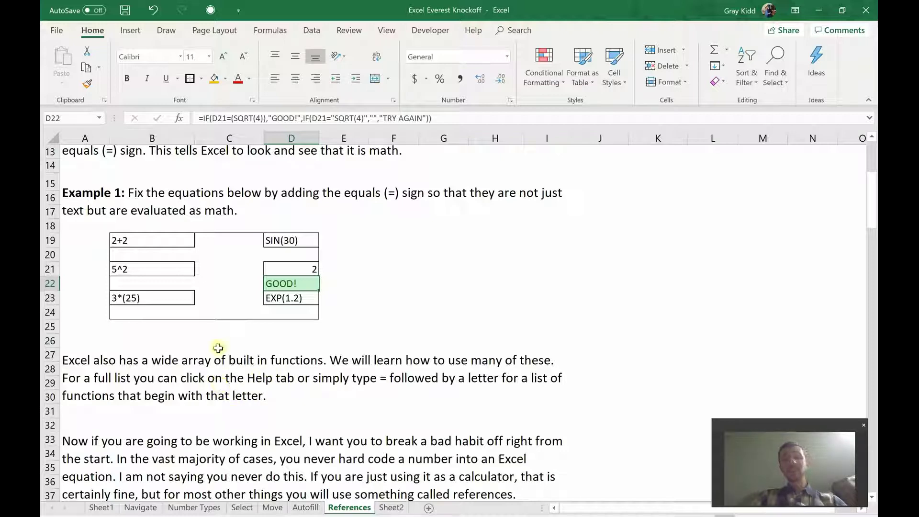
left_click(143, 301)
double_click(143, 302)
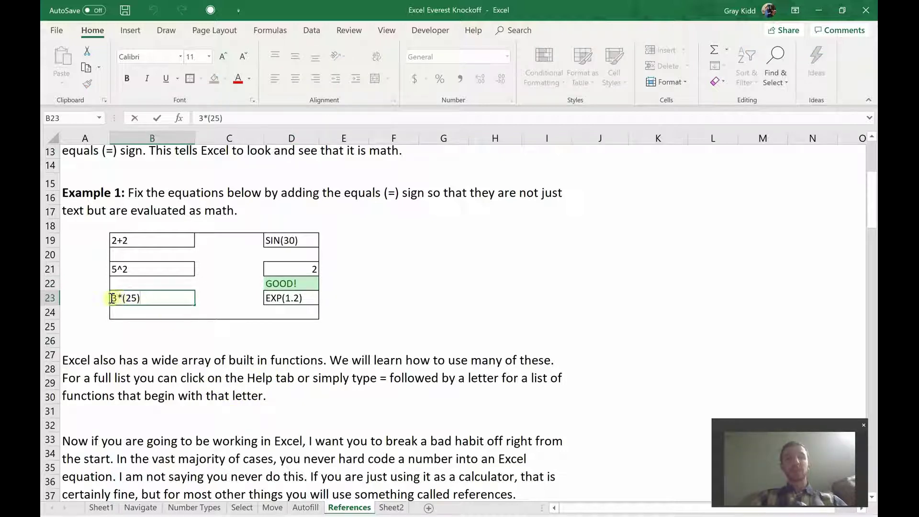
key("Home")
type("=")
key("Return")
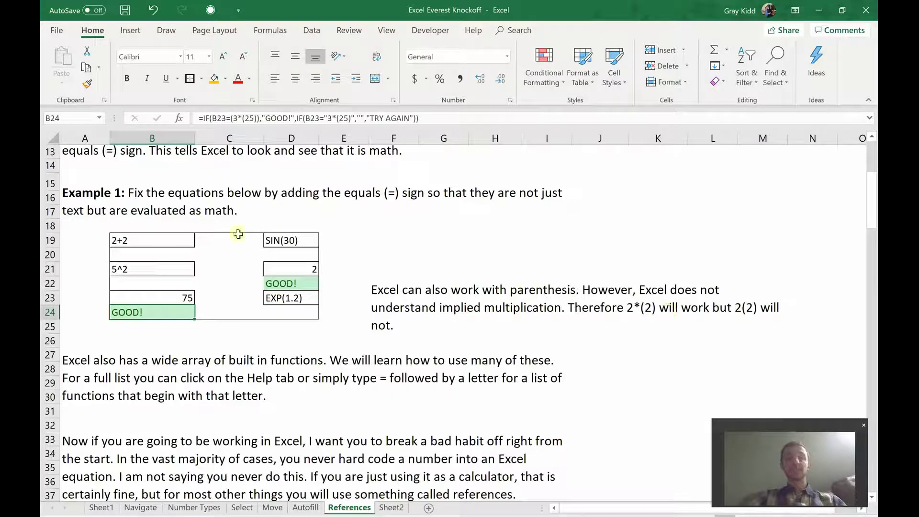
Add a leading equals sign to 2+2 in cell B19 so it is evaluated as math.
left_click(144, 236)
double_click(139, 236)
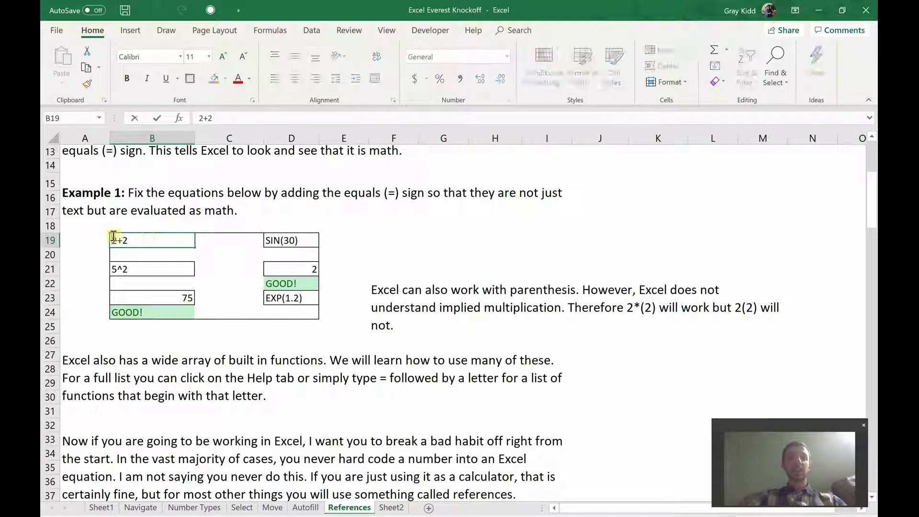
type("=")
key("Return")
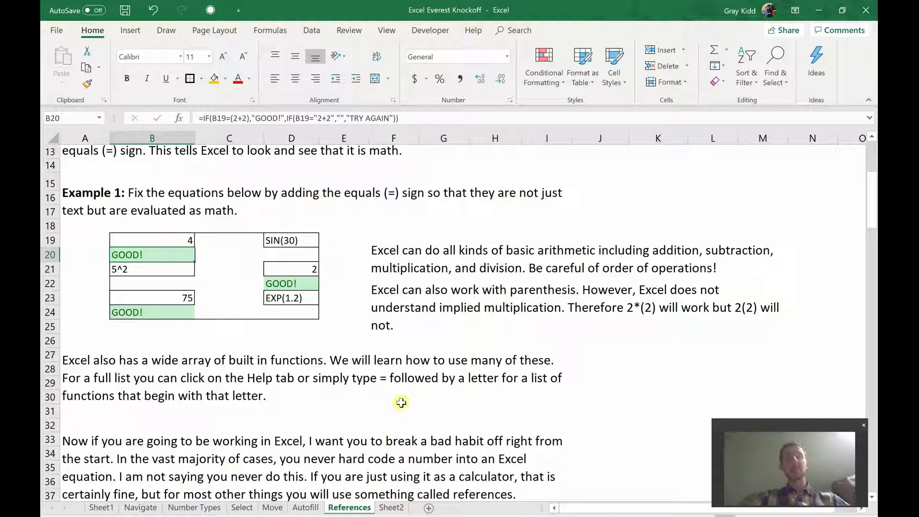
Undo the equals-sign edits in cells B19, B23 and D21 of the Example 1 table.
key("ctrl+z")
key("ctrl+z")
key("ctrl+z")
key("ctrl+z")
key("ctrl+z")
key("ctrl+z")
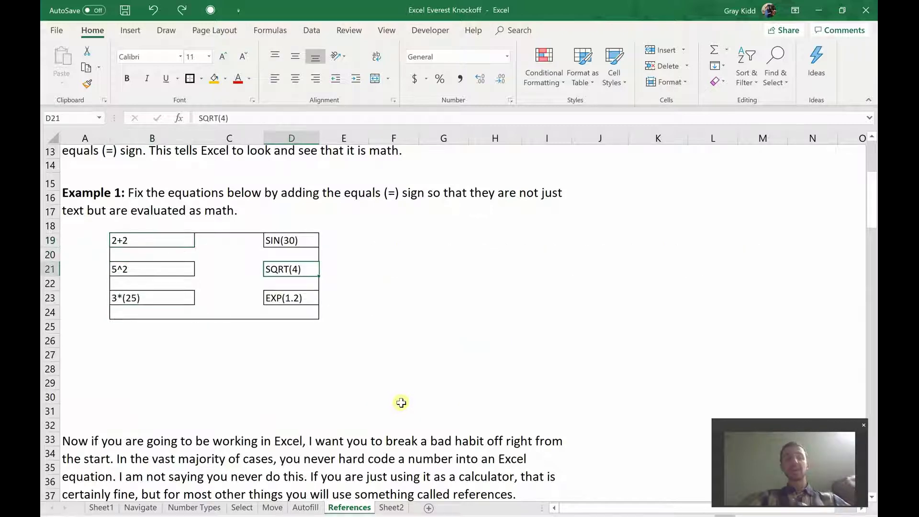
Enter the number 2 in cell L35, beside the explanation of references.
left_click(298, 400)
scroll(299, 400, "down", 3)
scroll(299, 400, "down", 3)
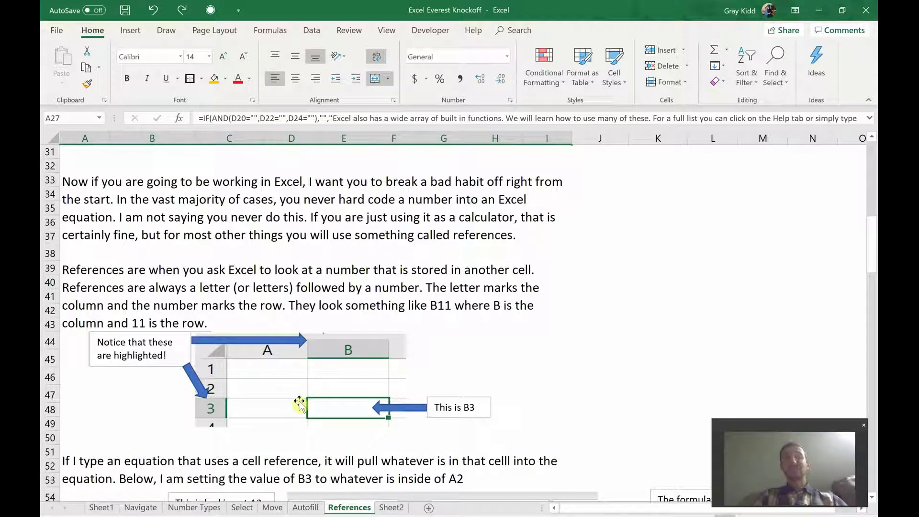
left_click(671, 296)
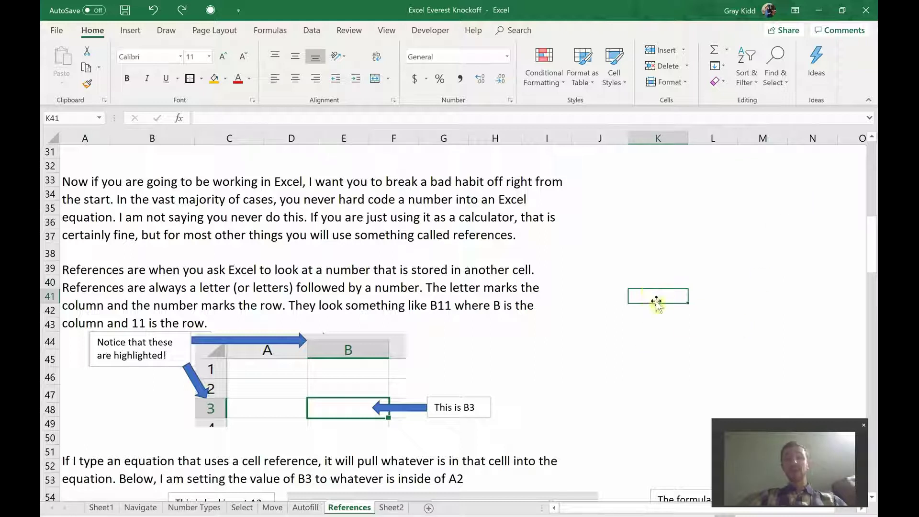
left_click(737, 208)
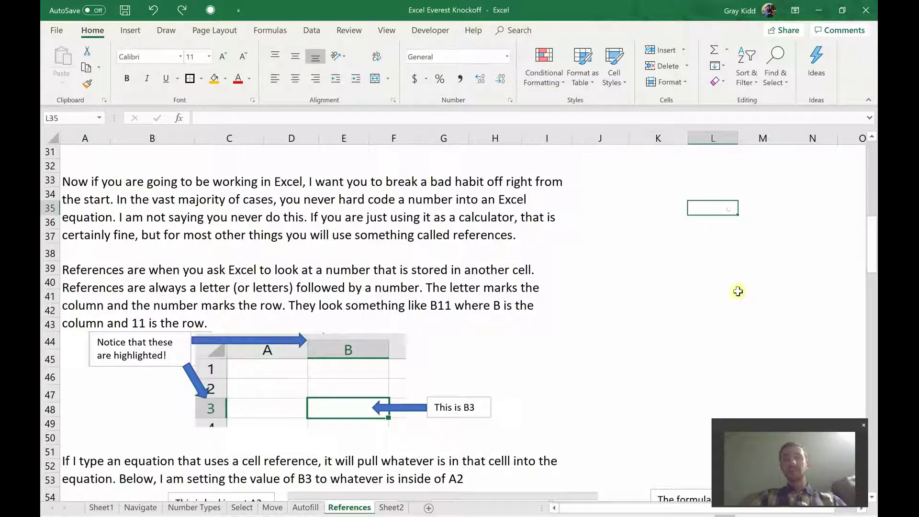
type("2")
key("Return")
left_click(728, 313)
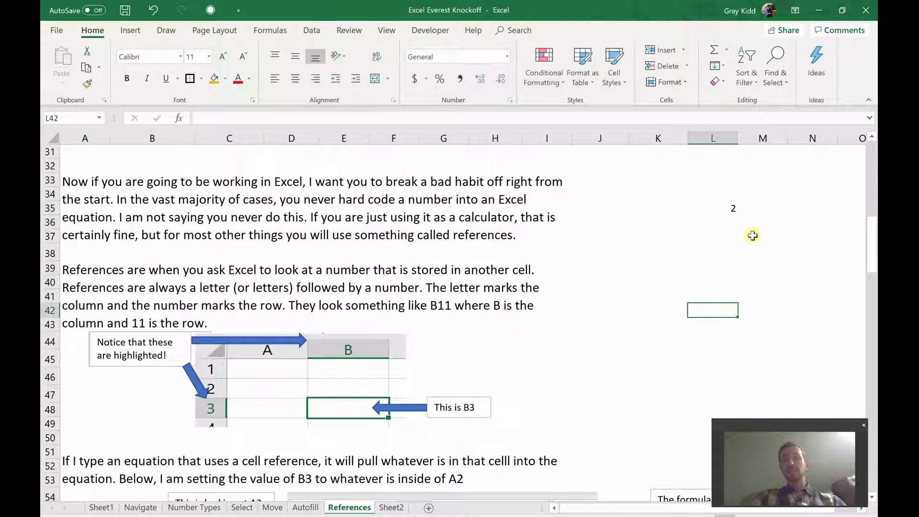
Enter the formula =L35+2 in cell M35, referencing the number in the adjacent cell.
left_click(758, 211)
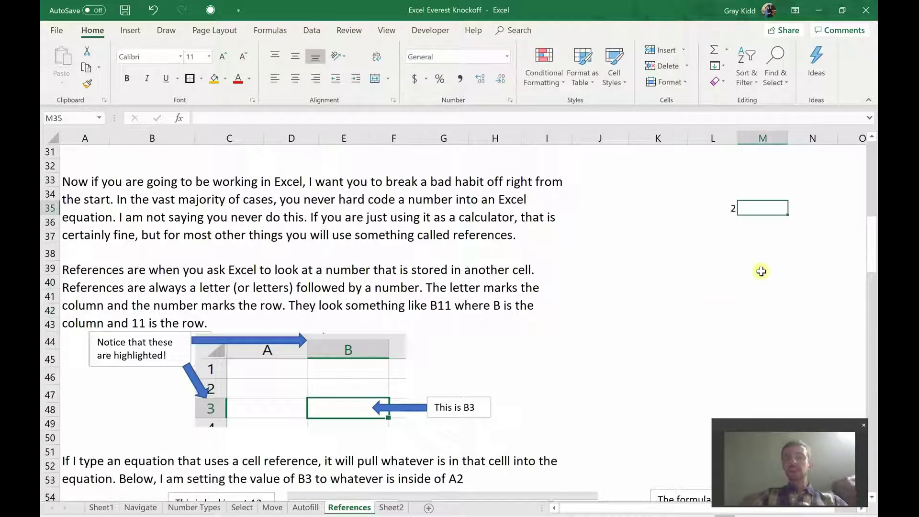
type("=")
key("Left")
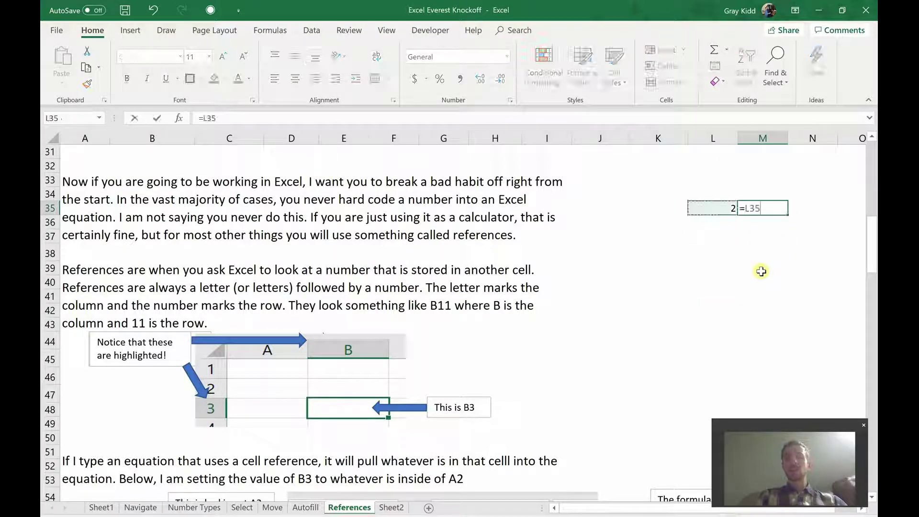
type("+2")
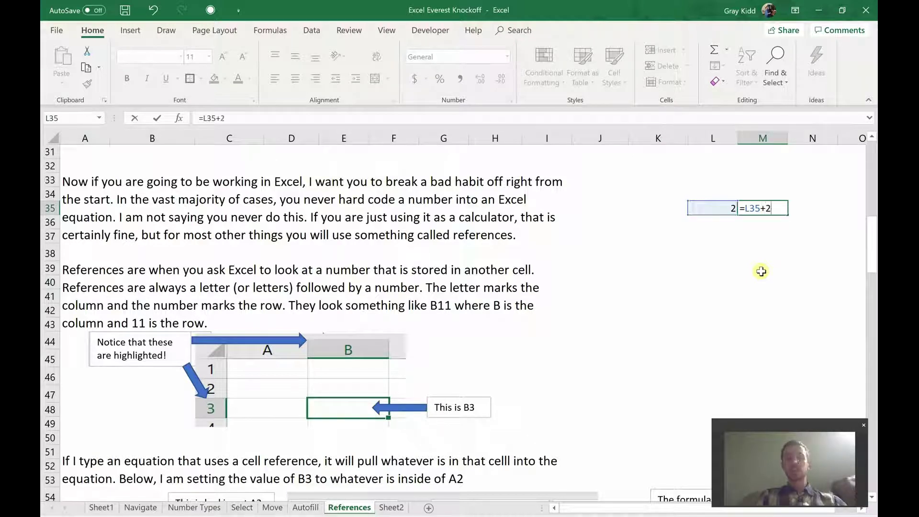
key("Return")
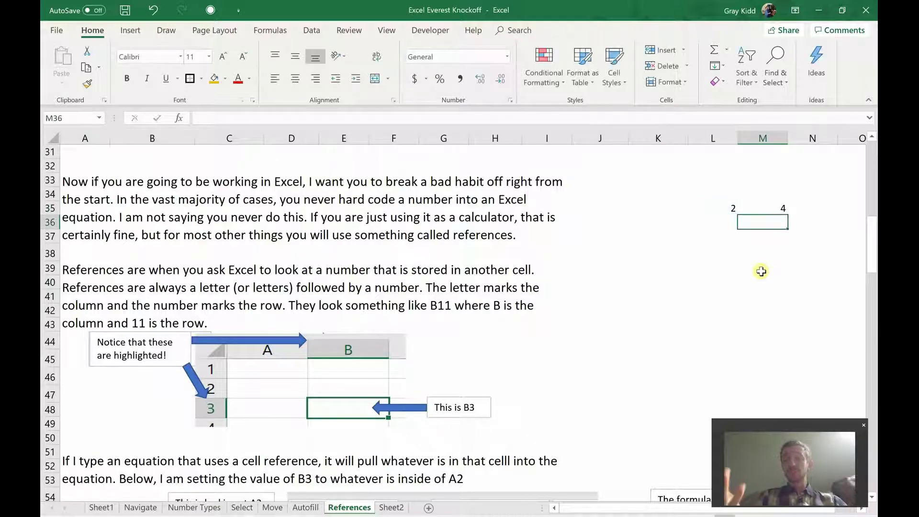
Set cell L35 to 4 and replace that with 10 to test the reference in M35.
left_click(732, 209)
type("4")
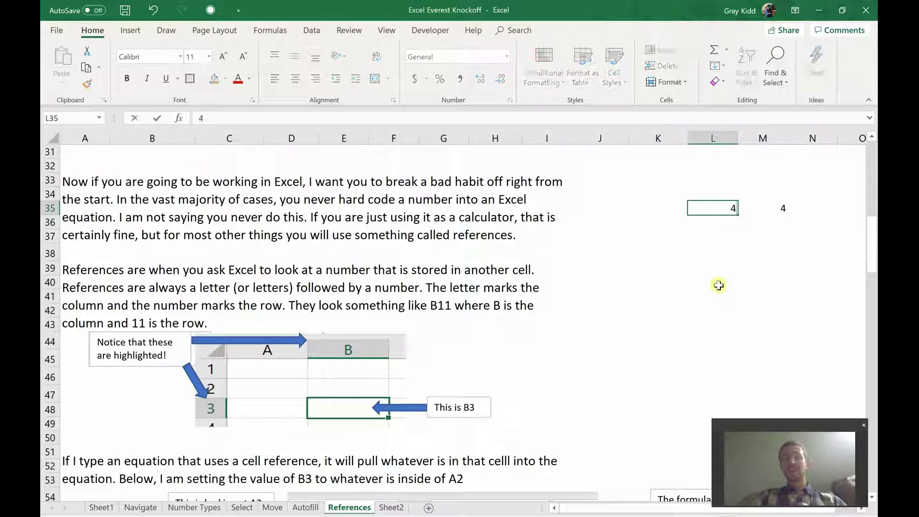
key("Return")
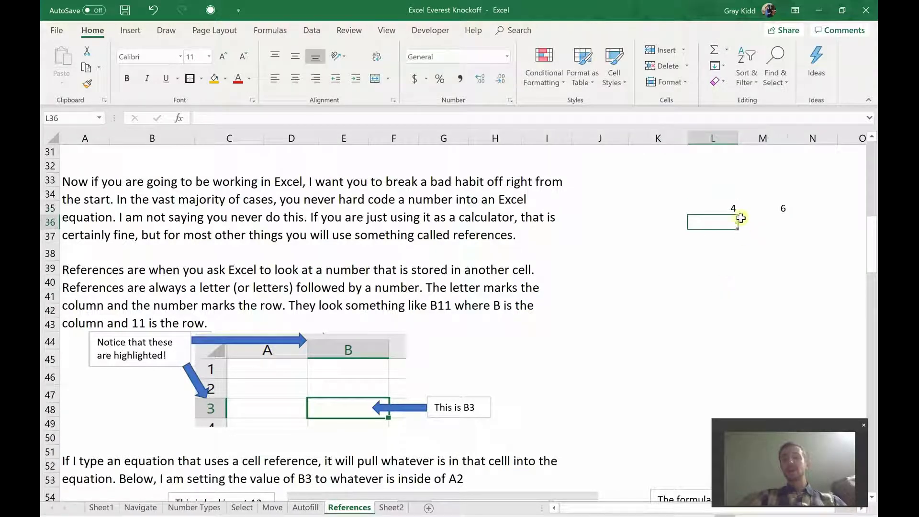
left_click(722, 208)
type("10")
key("Return")
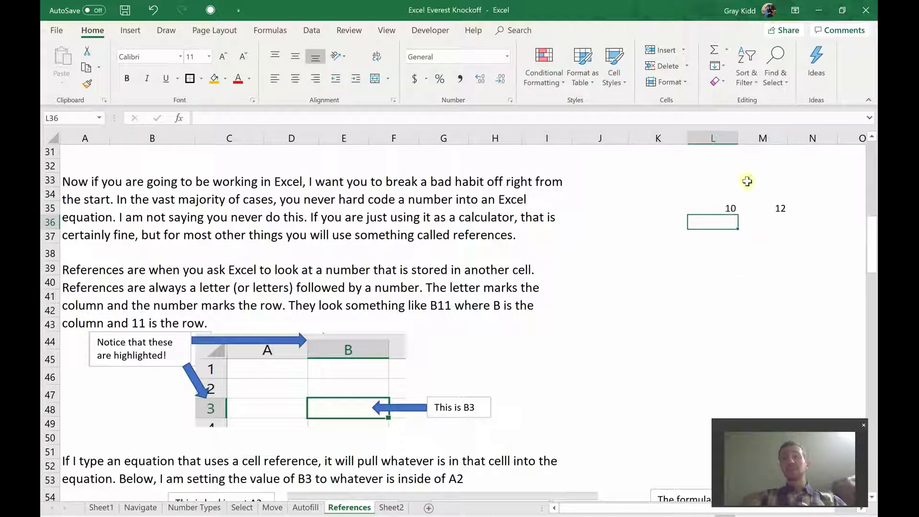
Clear the contents of cells L35:N35.
left_click(730, 209)
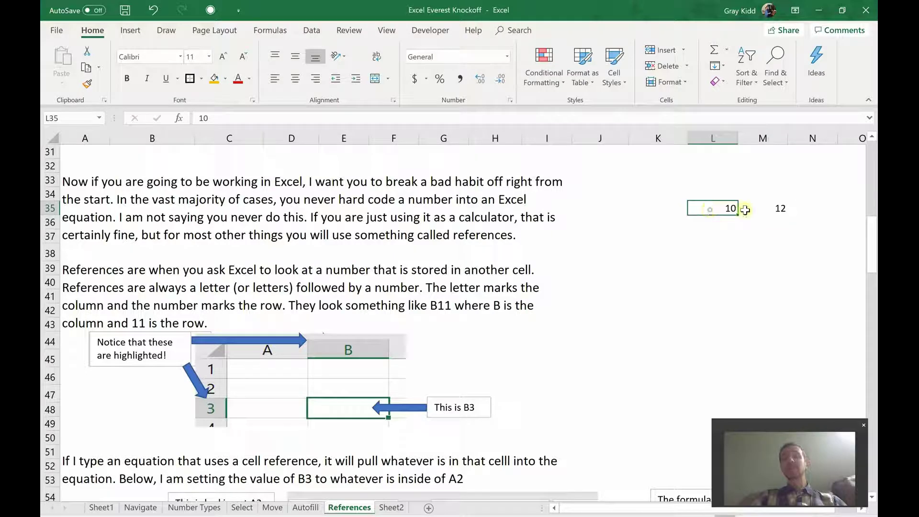
left_click_drag(697, 208, 812, 209)
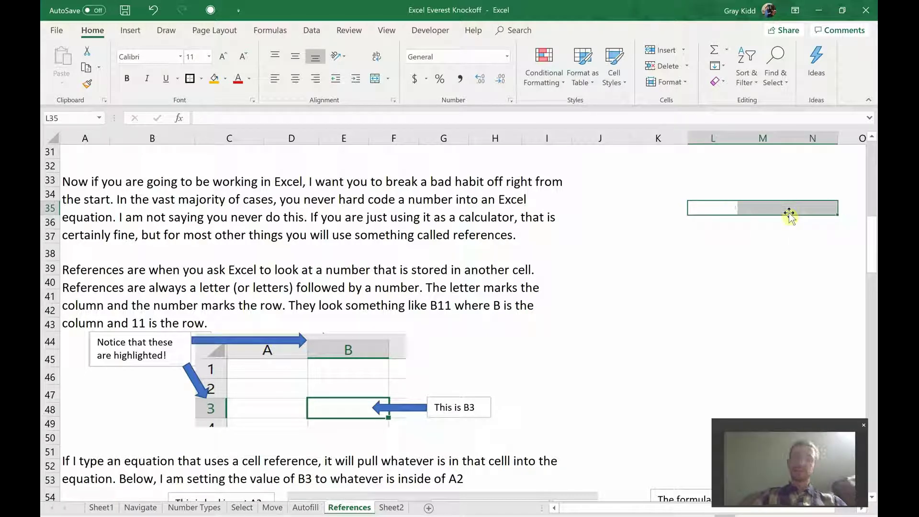
Review the illustrated explanation of how a formula like =A2 in cell B3 pulls in another cell's contents, comparing it with the formula bar.
scroll(498, 287, "down", 3)
scroll(498, 289, "down", 4)
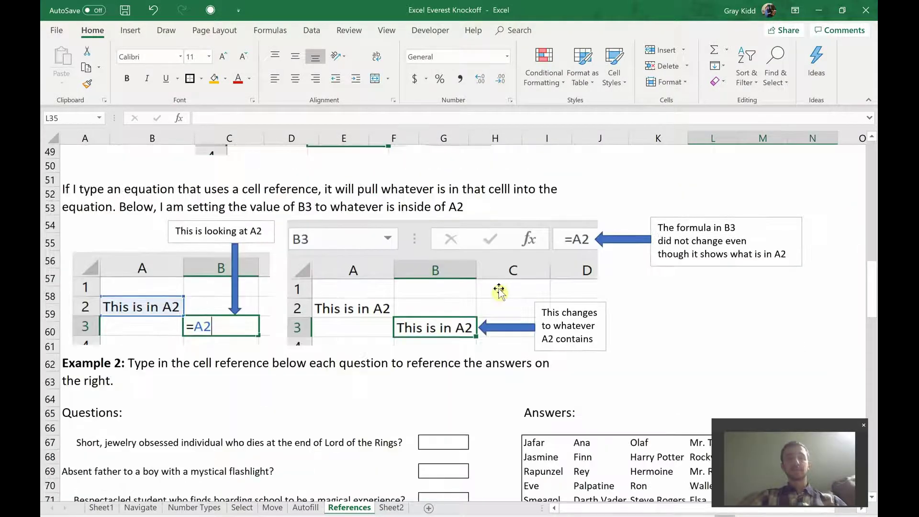
scroll(503, 287, "up", 2)
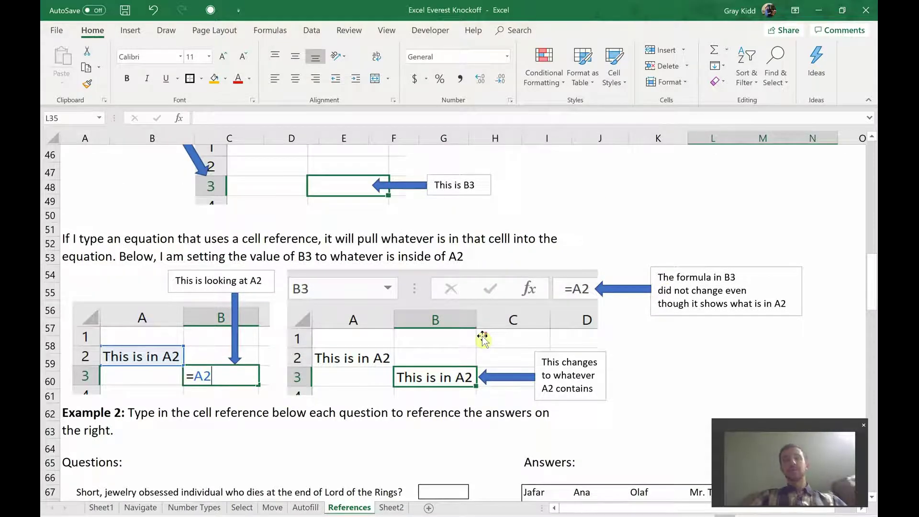
scroll(482, 338, "down", 2)
scroll(482, 335, "down", 3)
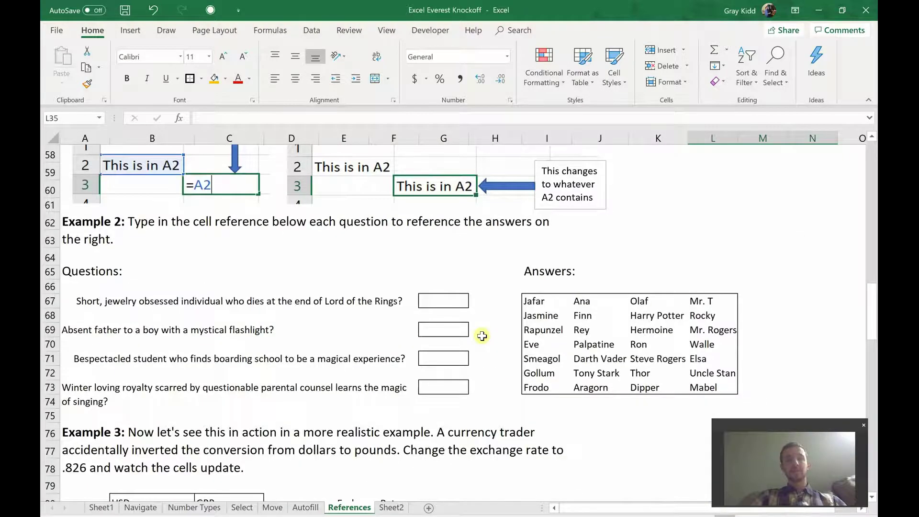
scroll(482, 336, "up", 3)
scroll(483, 338, "down", 1)
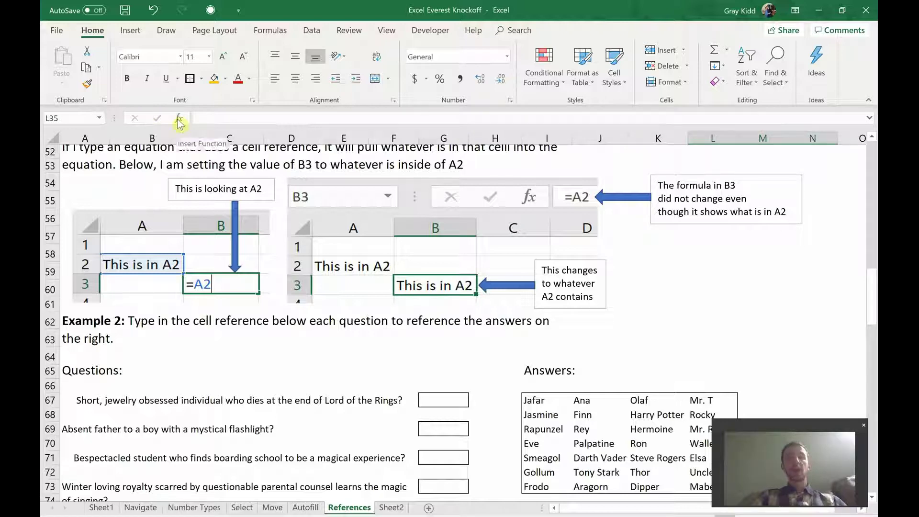
left_click(221, 118)
scroll(221, 118, "up", 6)
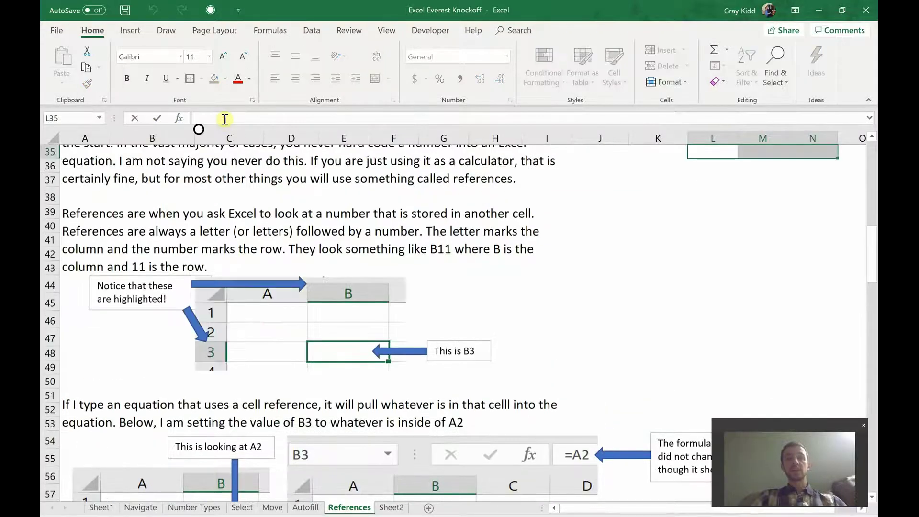
left_click(621, 299)
Left-align the Example 2 question texts in cells A67 and A71.
scroll(619, 352, "down", 8)
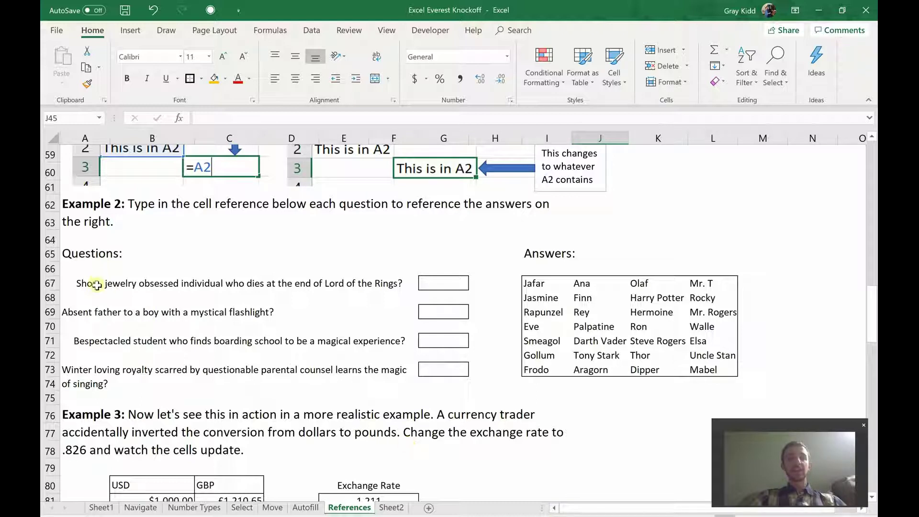
left_click(91, 283)
left_click(274, 78)
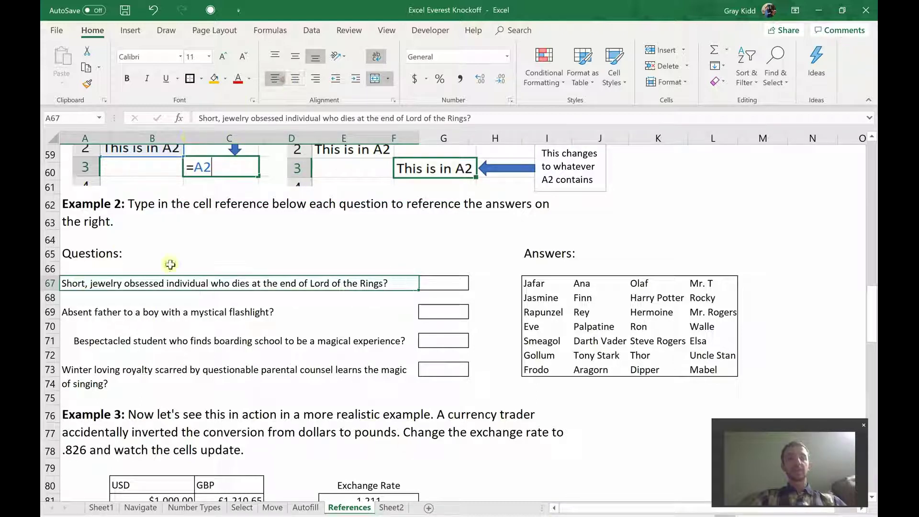
left_click(129, 339)
left_click(284, 81)
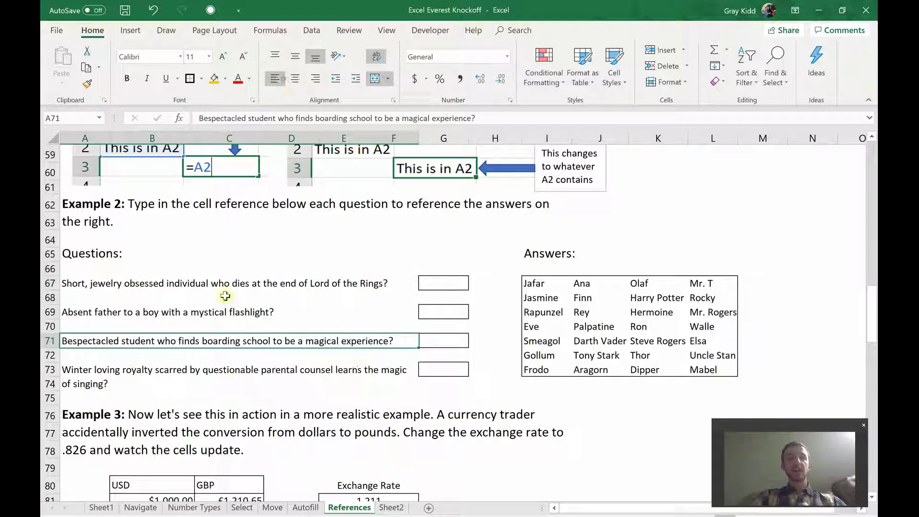
left_click(241, 326)
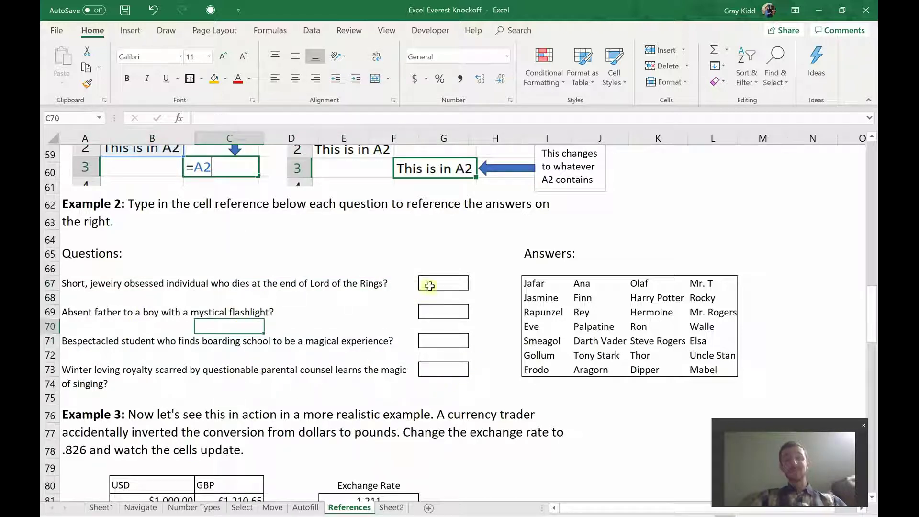
Enter I72, the cell holding Gollum, as plain text without an equals sign in answer cell G67.
left_click(537, 356)
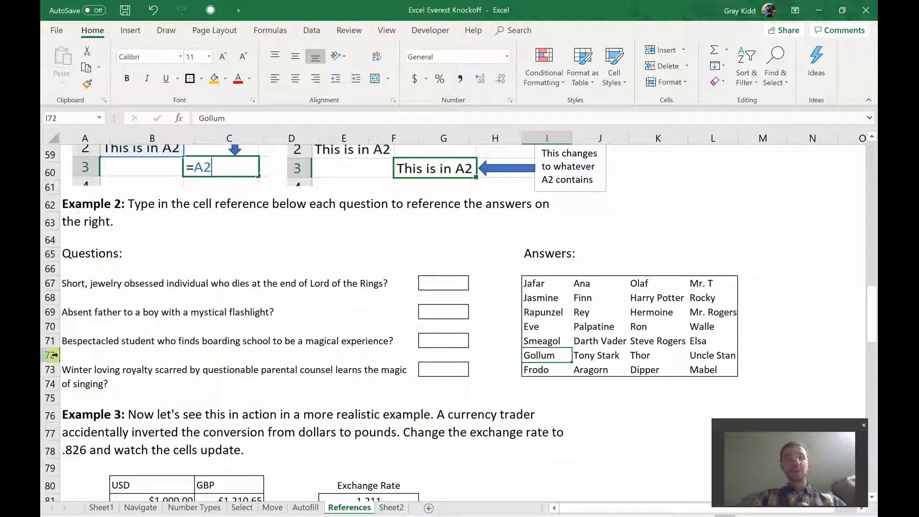
left_click(449, 283)
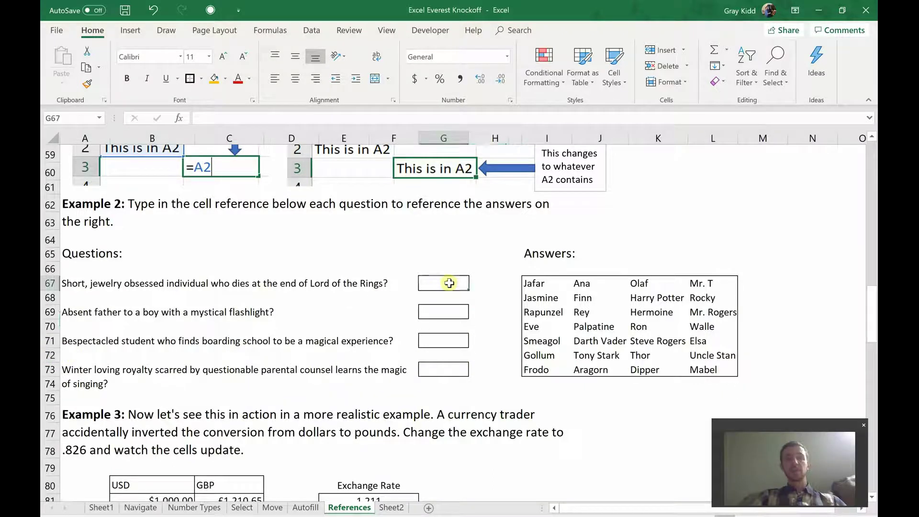
type("I72")
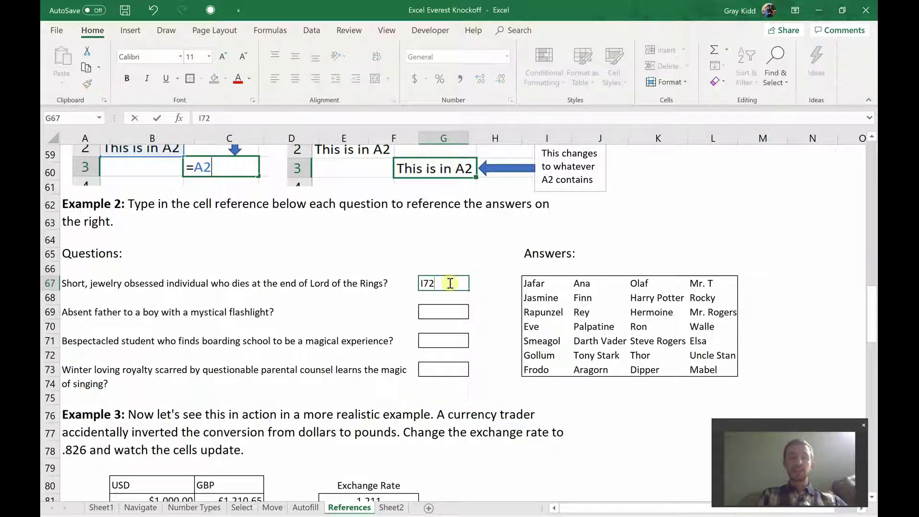
key("Return")
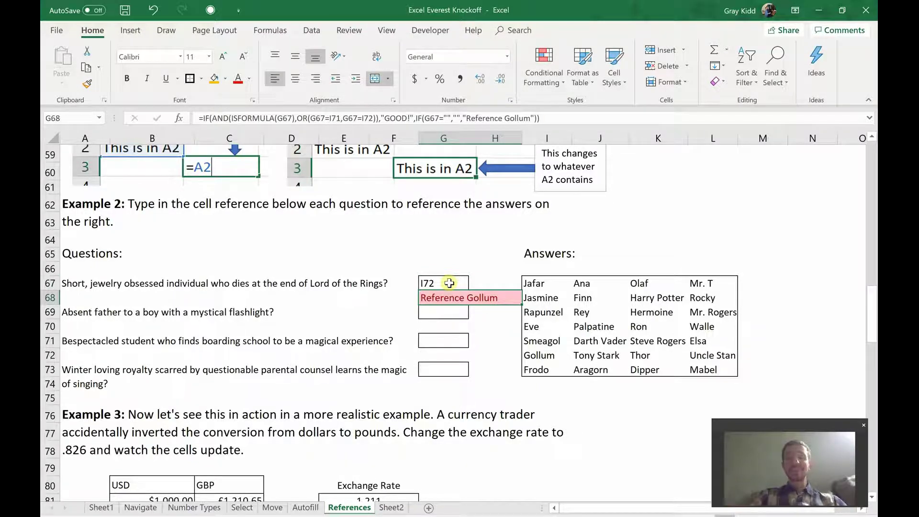
Replace the answer in cell G67 with the plain text Gollum.
left_click(442, 281)
double_click(433, 283)
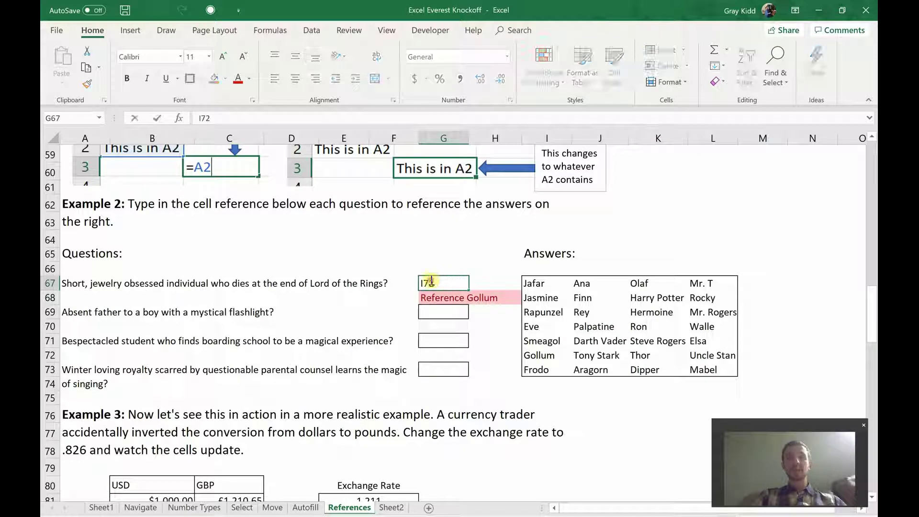
left_click_drag(434, 283, 415, 280)
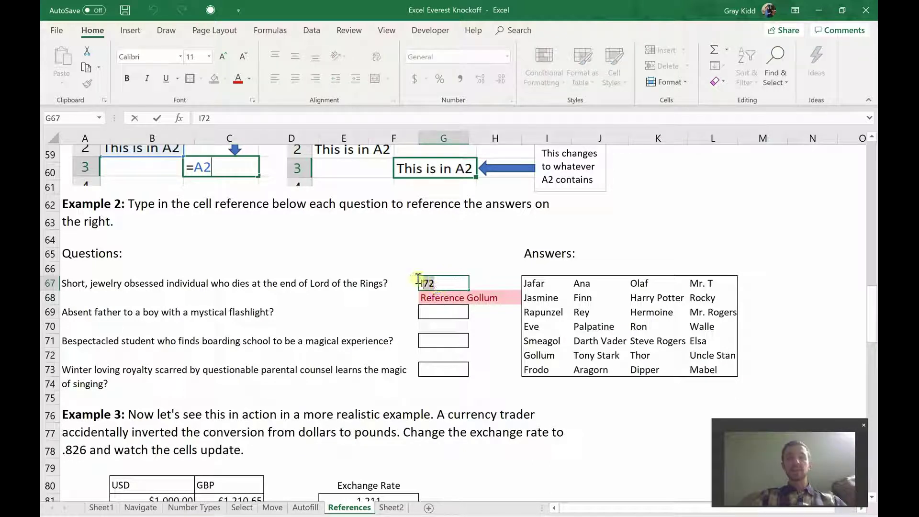
type("Gollum")
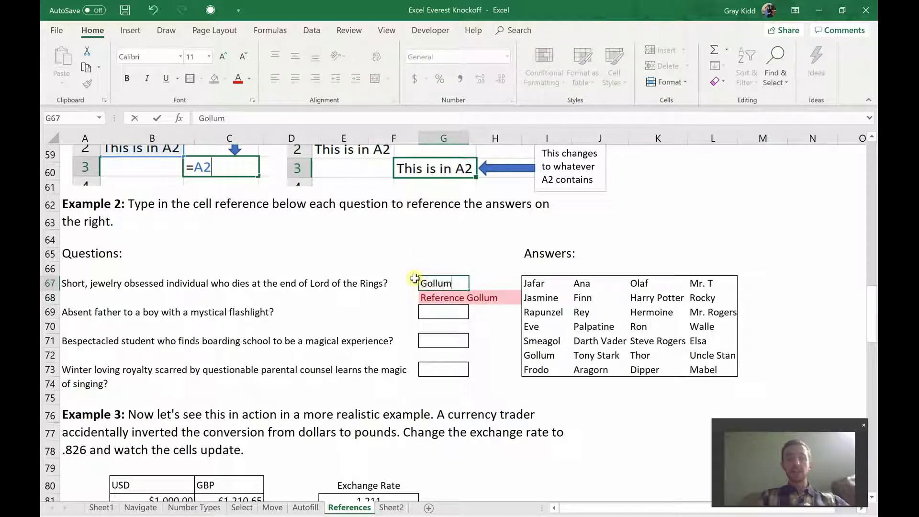
key("Return")
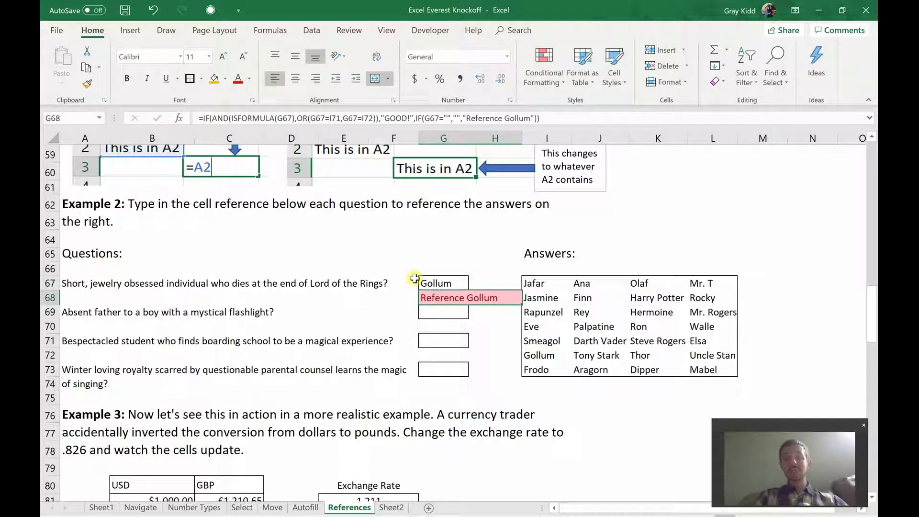
Replace the text in cell G67 with the formula =I72 to reference the Gollum answer.
key("Up")
type("=I72")
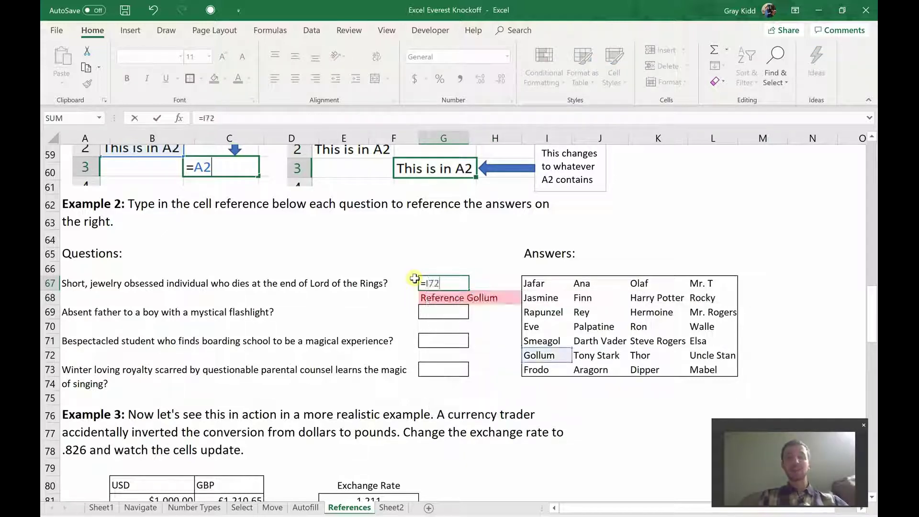
key("Return")
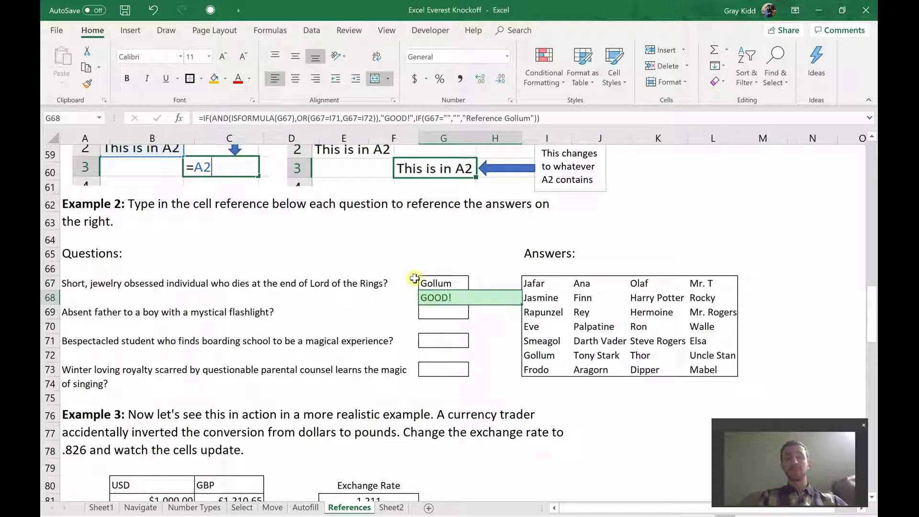
Overwrite the formula in cell G67 with the plain text I71.
key("Up")
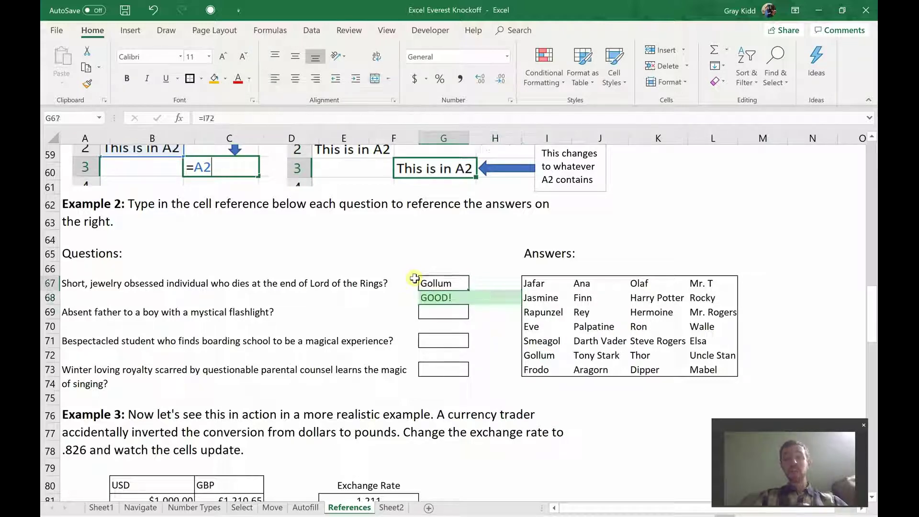
type("I71")
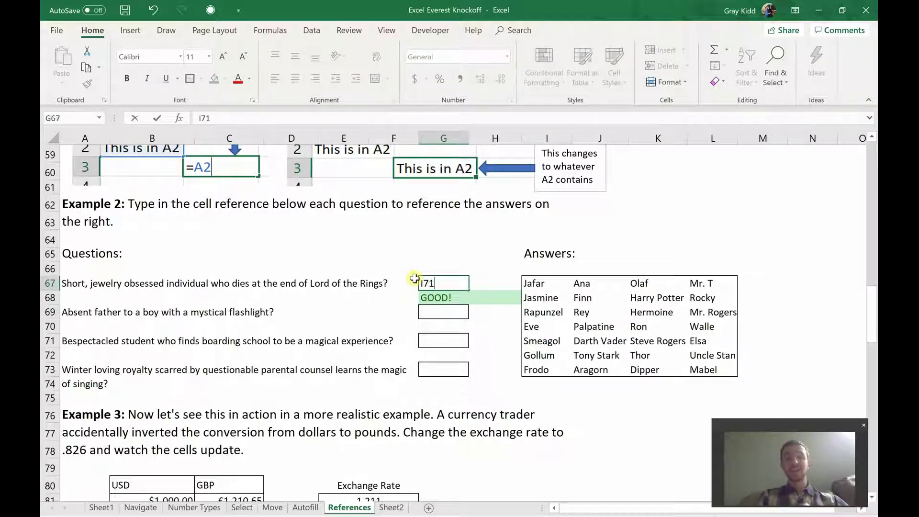
key("Return")
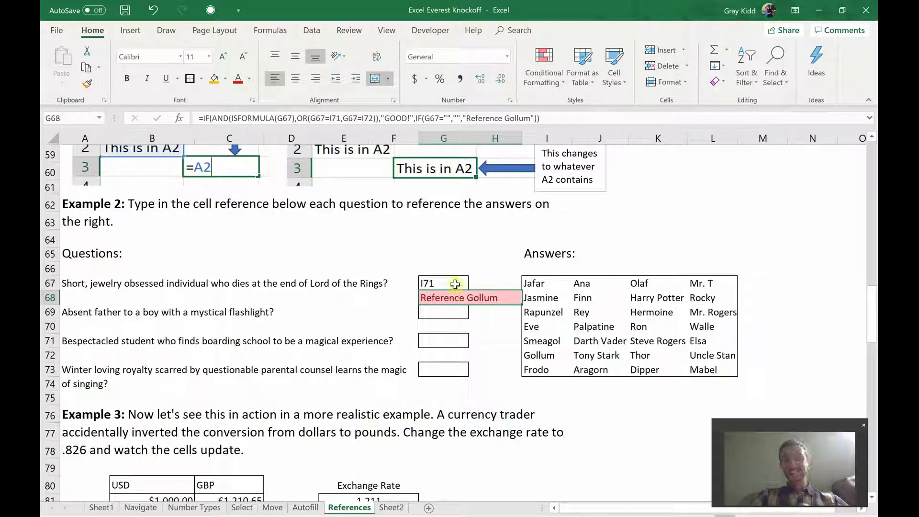
Check the Smeagol answer in cell I71 and clear the contents of cell G67.
left_click(546, 341)
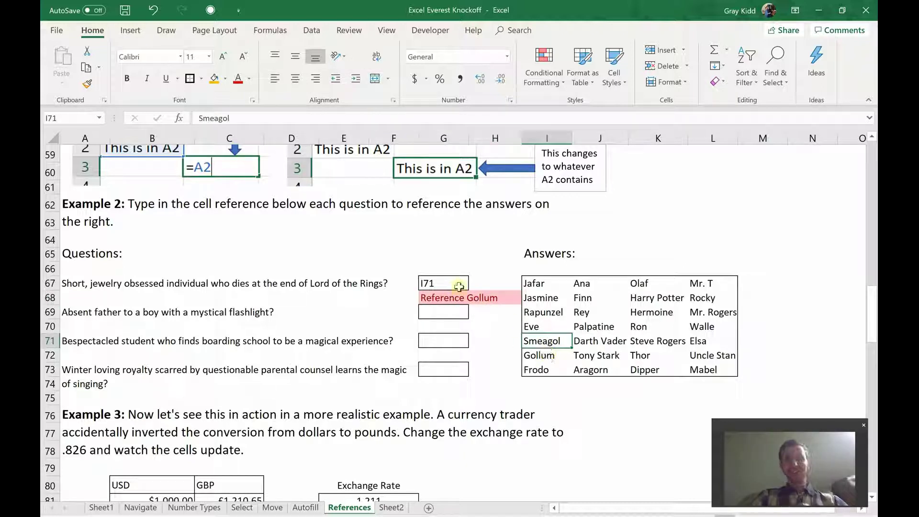
left_click(443, 284)
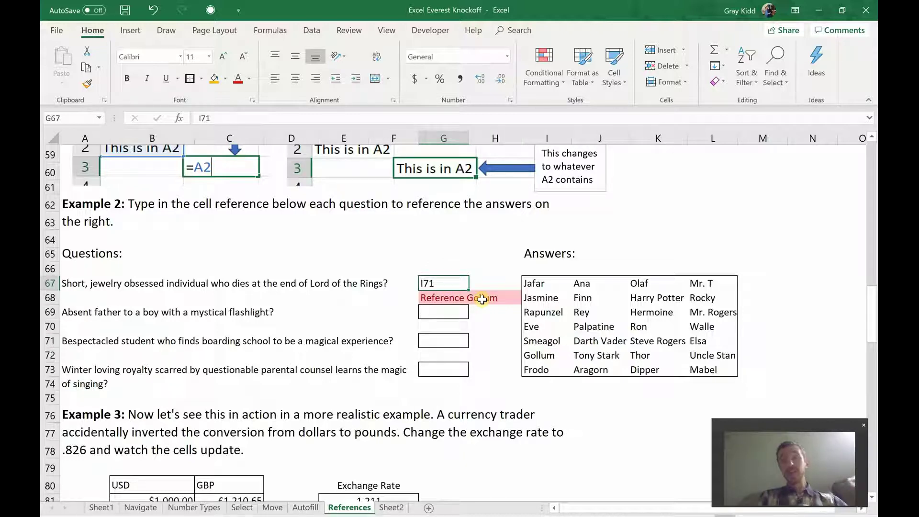
key("Delete")
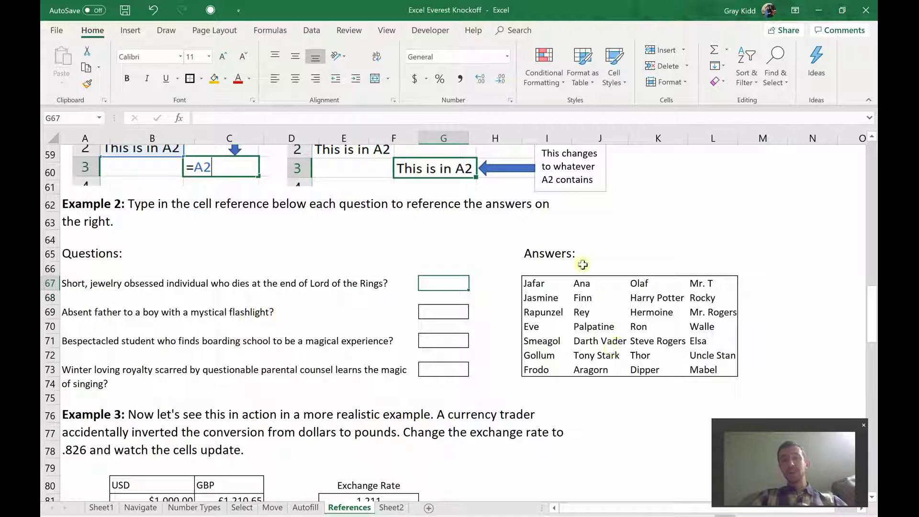
Answer the second question by entering =J71 in cell G69 to reference Darth Vader, and clear the cell again.
left_click(583, 345)
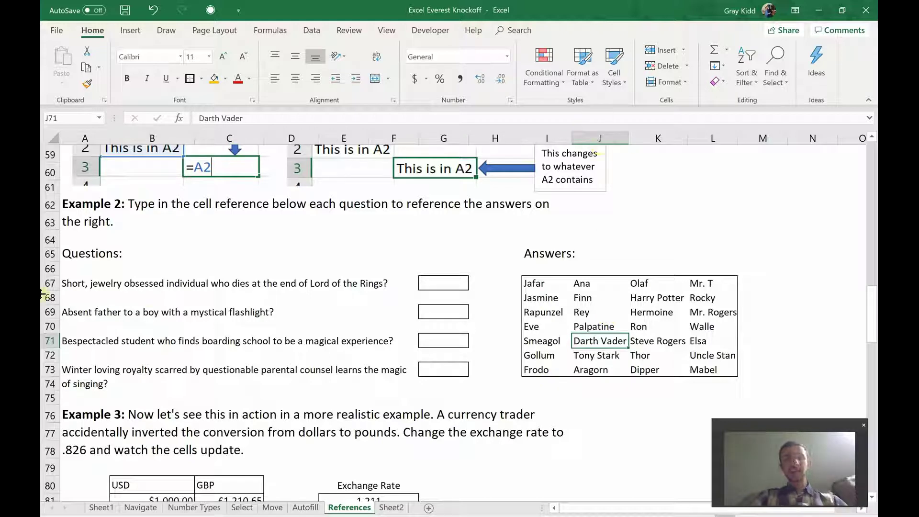
left_click(438, 309)
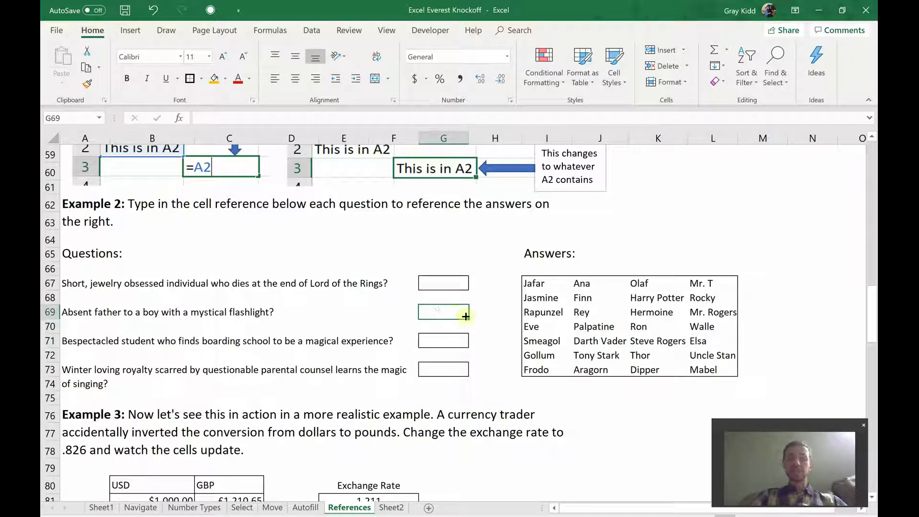
type("=J71")
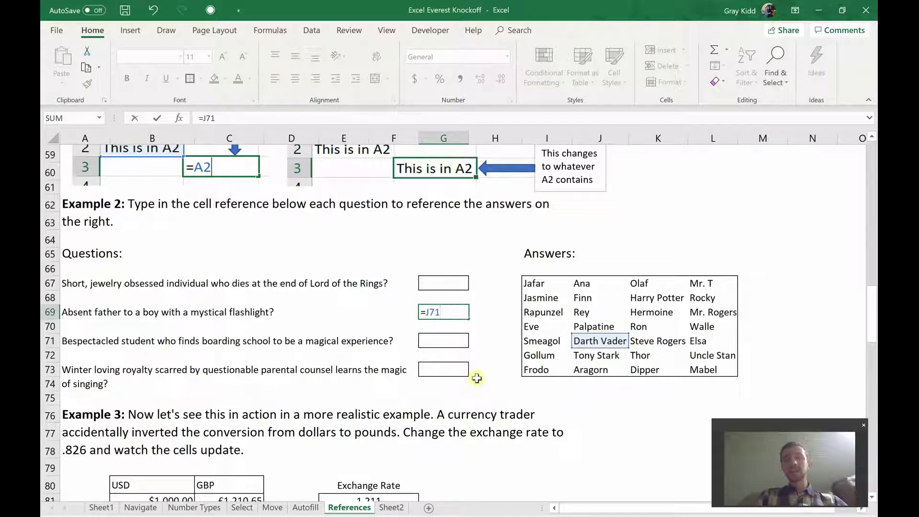
key("Return")
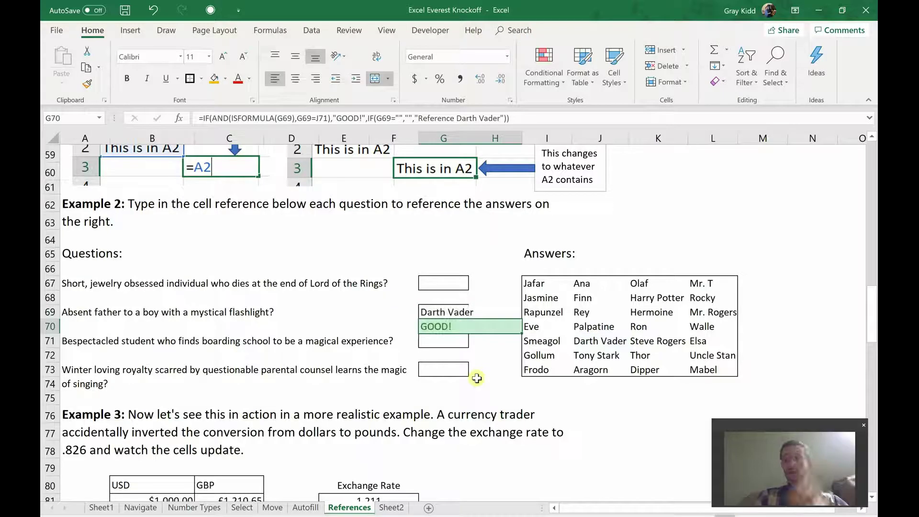
left_click(436, 311)
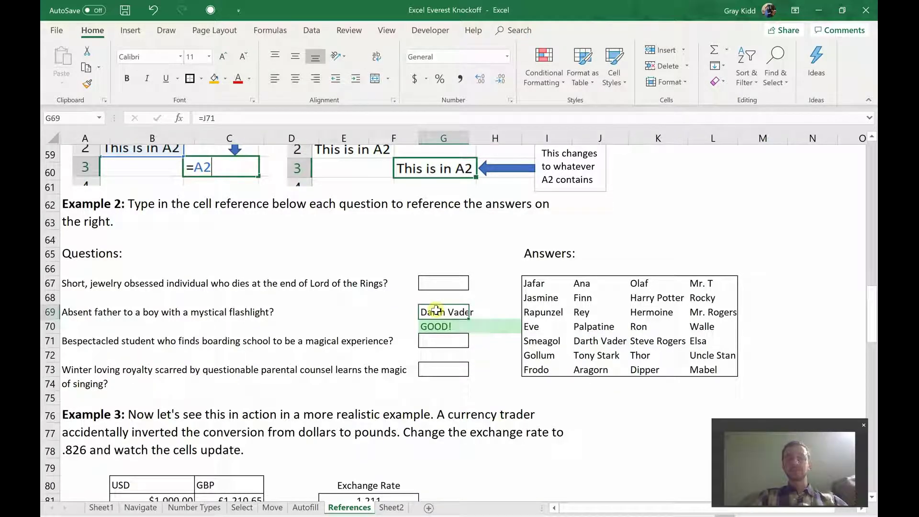
key("Delete")
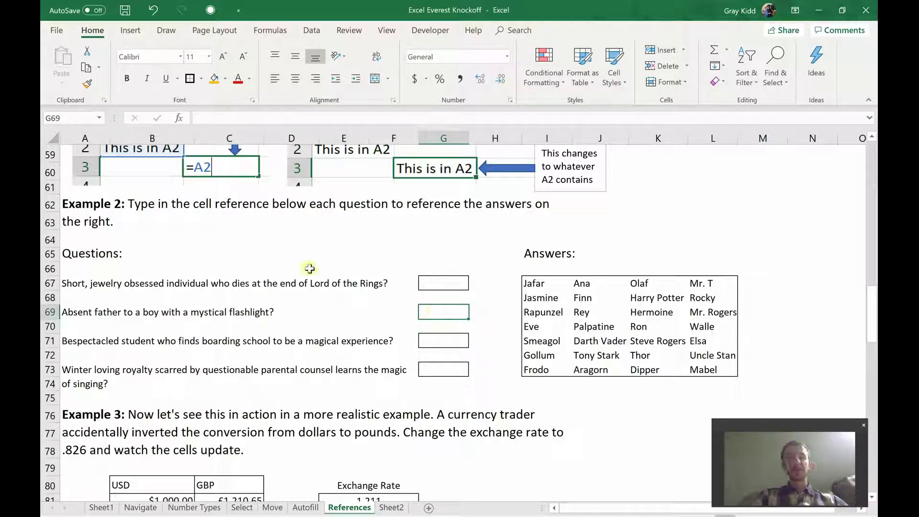
Examine Example 3's currency table, covering the USD amounts, the GBP amounts and the conversion formula in cell C81.
scroll(310, 269, "down", 4)
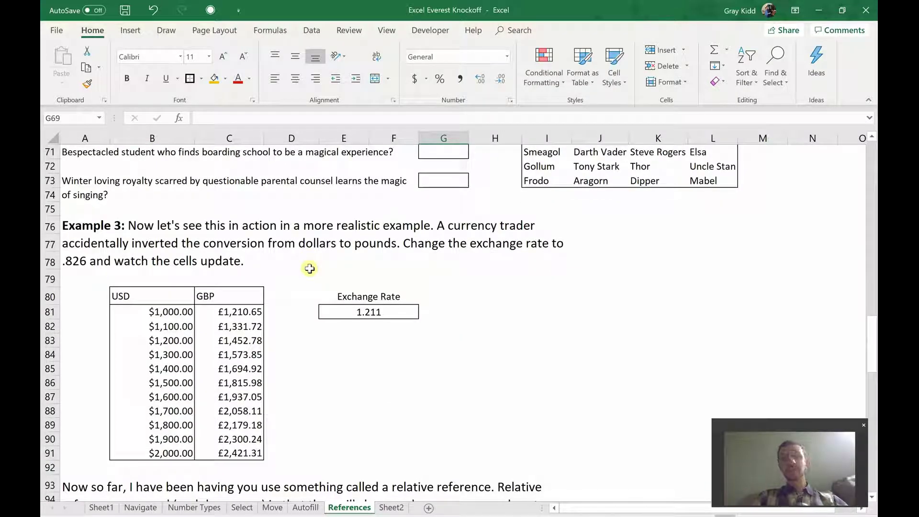
scroll(309, 268, "down", 1)
scroll(309, 268, "up", 1)
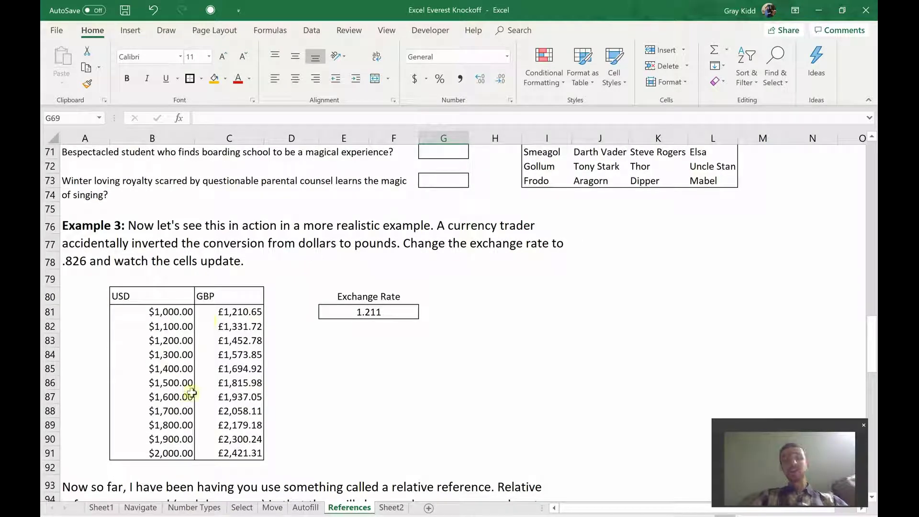
left_click_drag(164, 314, 156, 453)
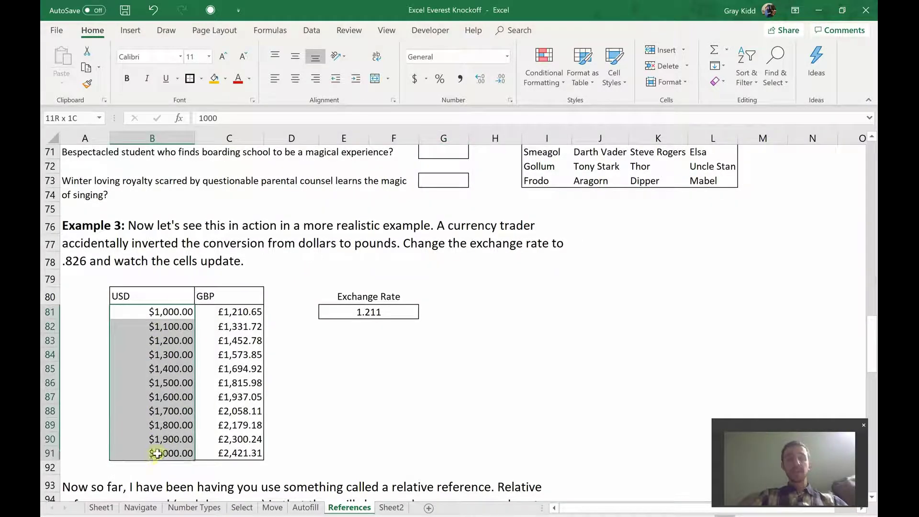
left_click_drag(247, 314, 242, 453)
left_click(165, 316)
left_click(210, 312)
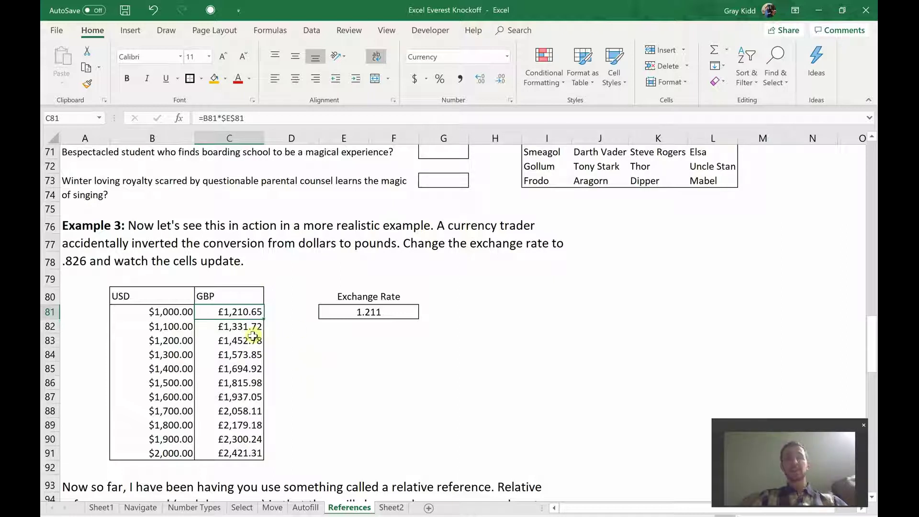
Calculate the inverse of the exchange rate with =1/1.211 in cell I80, and clear the cell again.
left_click(357, 313)
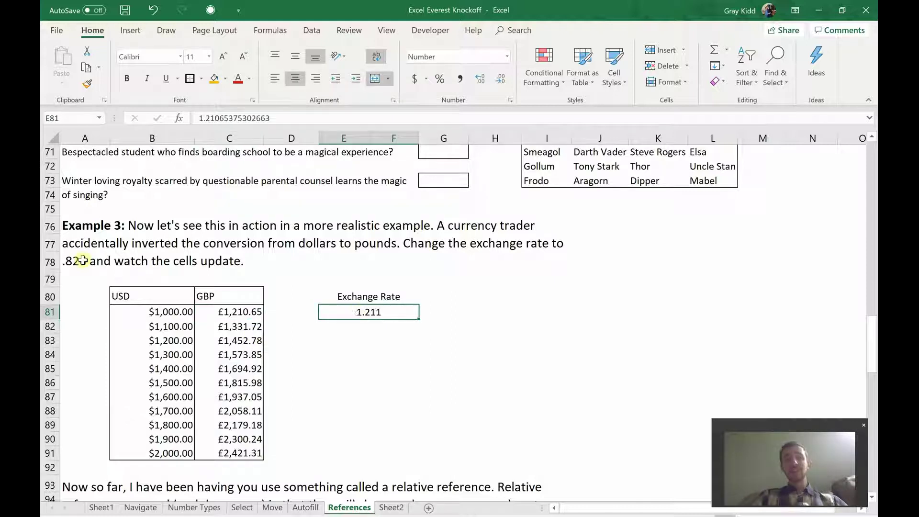
left_click(527, 301)
type("=1/1.22")
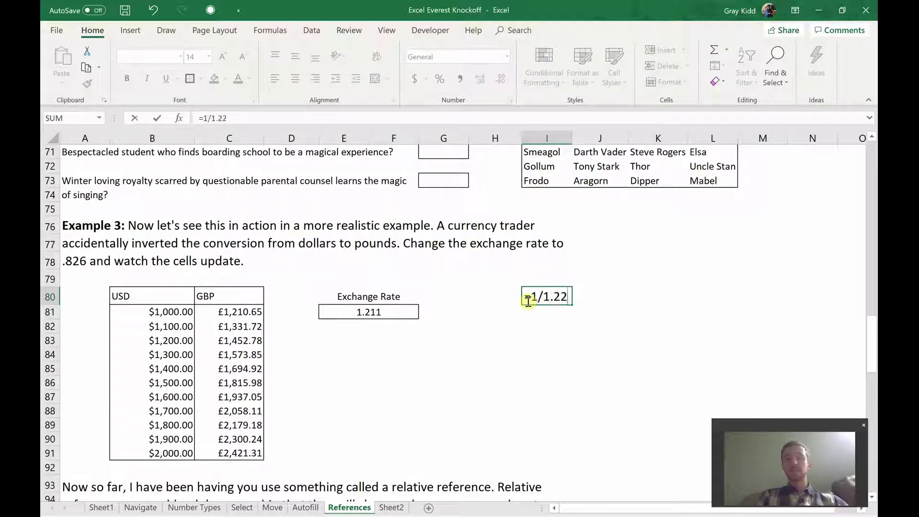
key("BackSpace")
type("11")
key("Return")
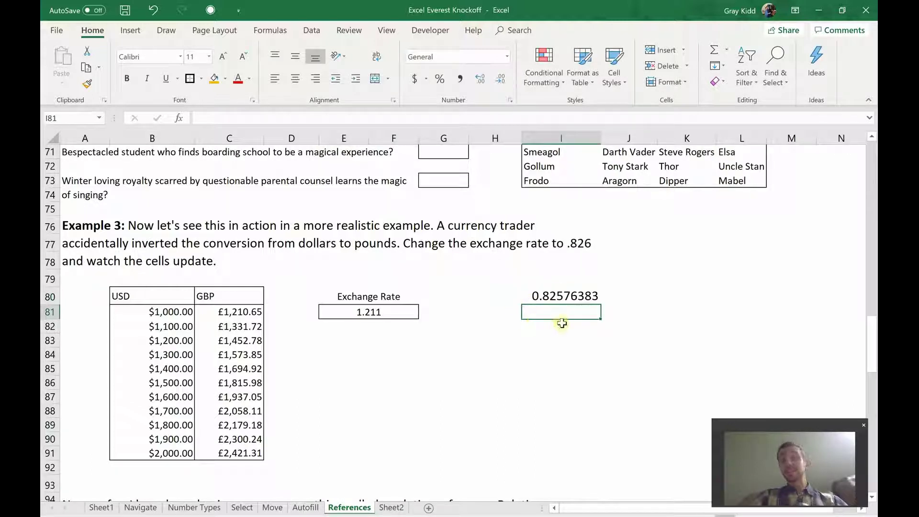
left_click(556, 299)
key("Delete")
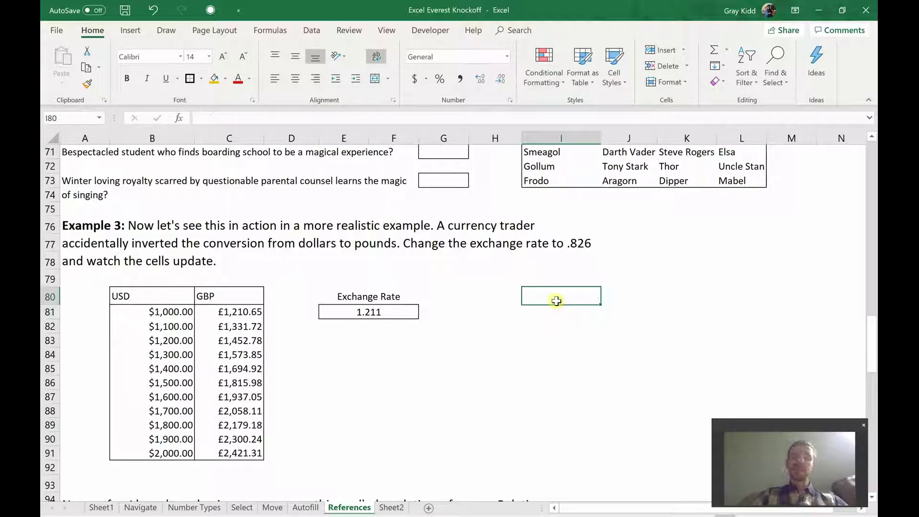
Set the exchange rate in cell E81 to .826 to recalculate the GBP column, and undo the change.
left_click(372, 311)
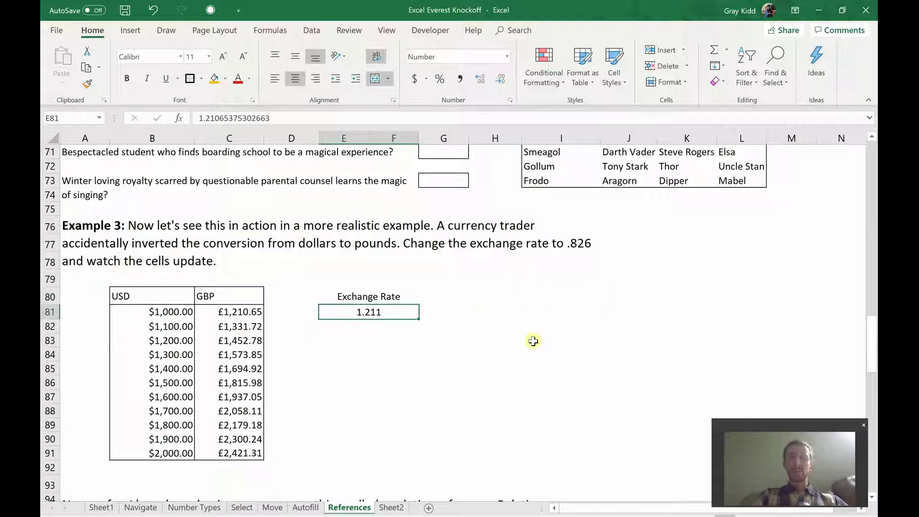
type(".826")
key("Return")
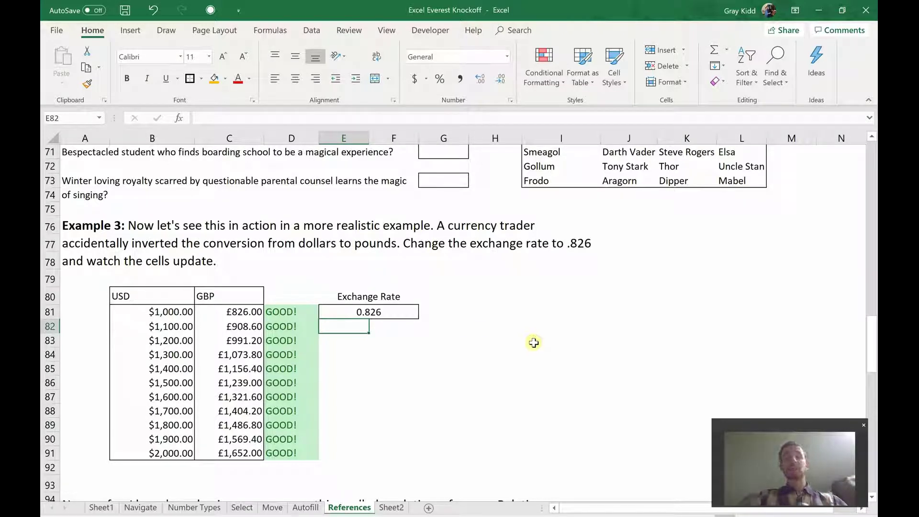
key("ctrl+z")
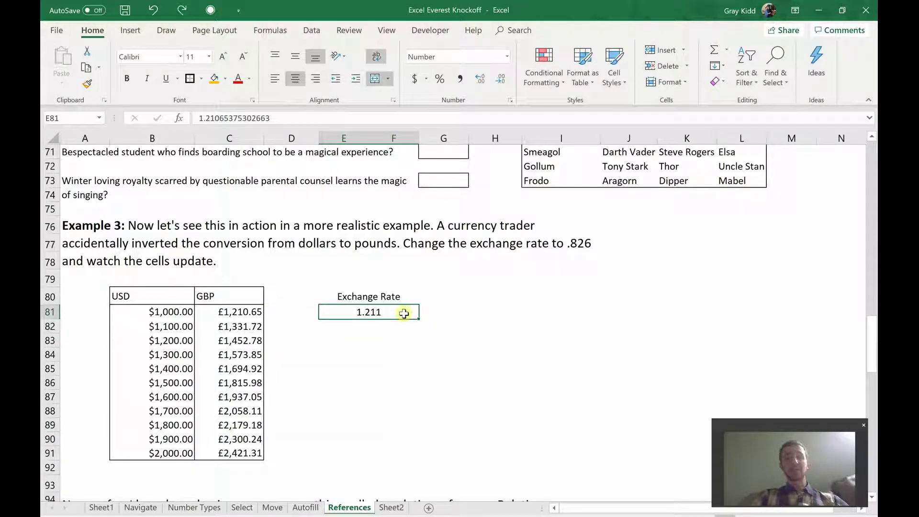
Read the relative reference explanation and examine Example 4's grocery table, covering the items, the numbers to get and the costs.
left_click(415, 408)
scroll(437, 328, "down", 6)
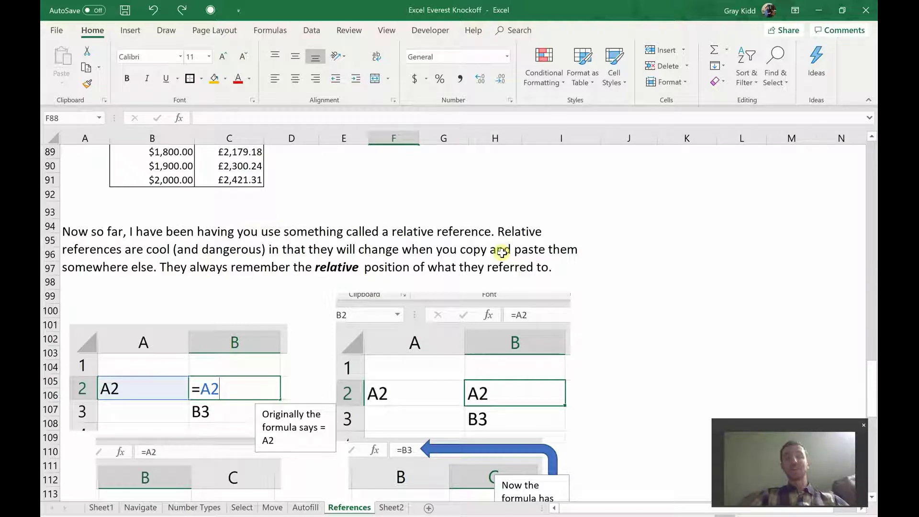
scroll(502, 252, "down", 2)
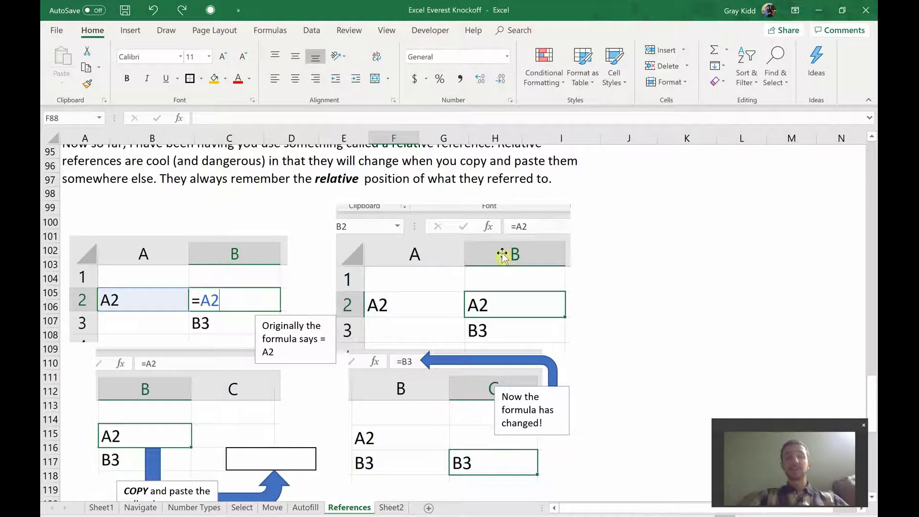
scroll(502, 254, "down", 7)
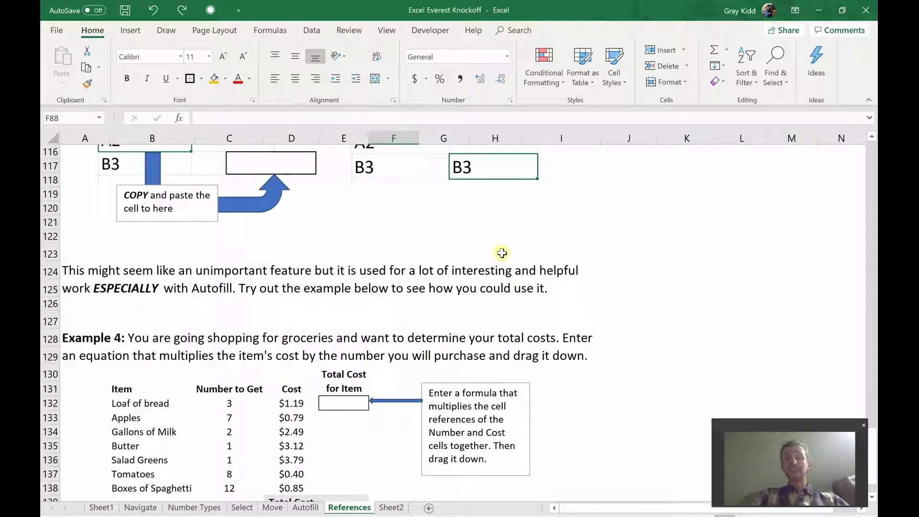
scroll(502, 253, "down", 2)
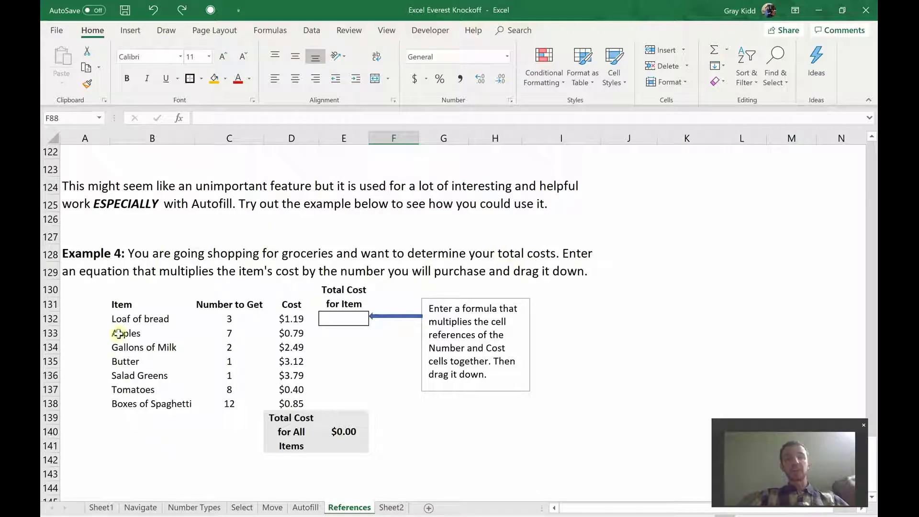
left_click(119, 318)
left_click(121, 333)
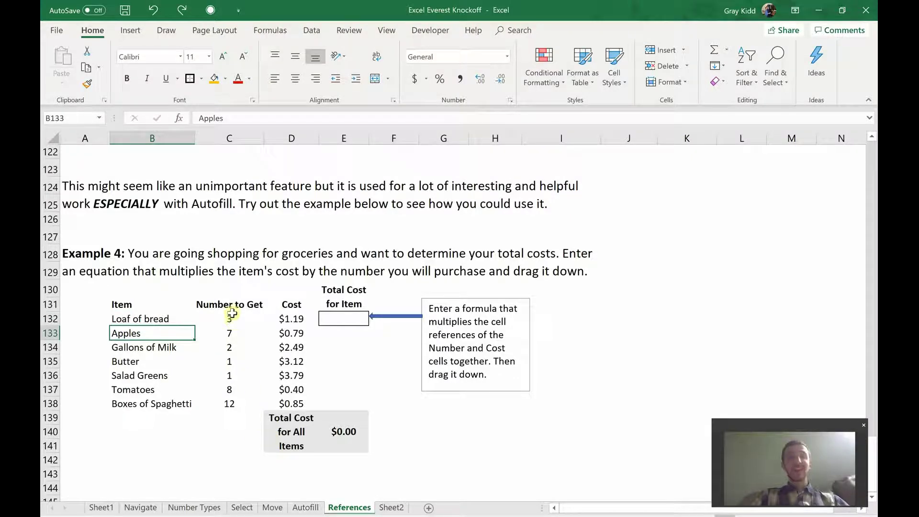
left_click_drag(232, 315, 229, 403)
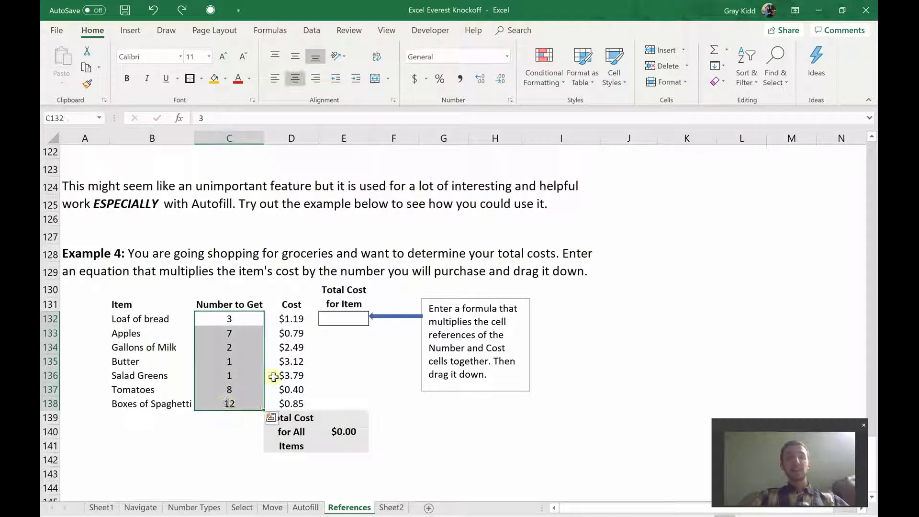
left_click(292, 324)
left_click_drag(286, 403, 286, 403)
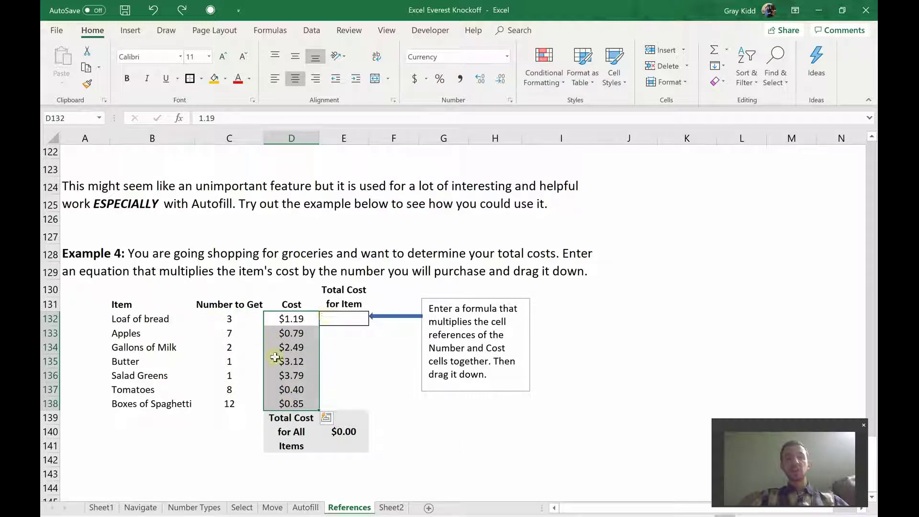
Try the hard-coded formula =3*1.19 in cell E132 for the loaf of bread, and erase it back to the equals sign.
left_click(331, 321)
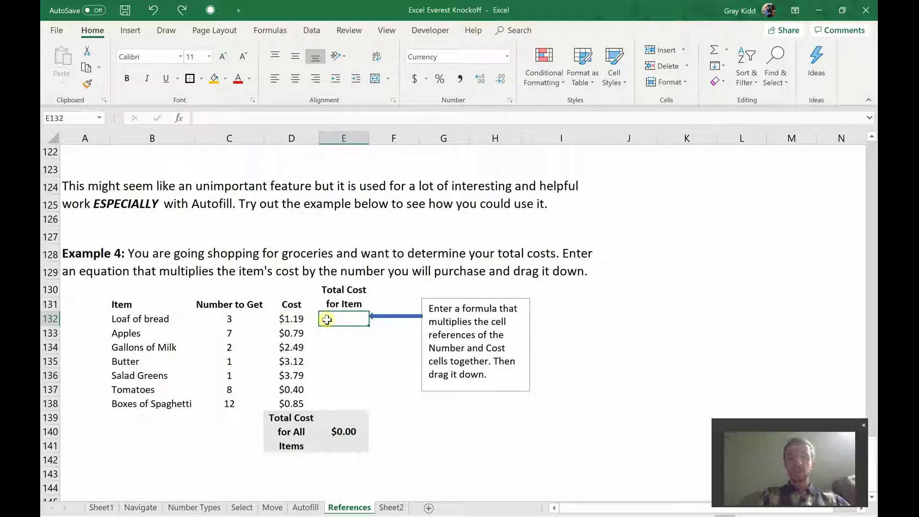
type("=3*1.19")
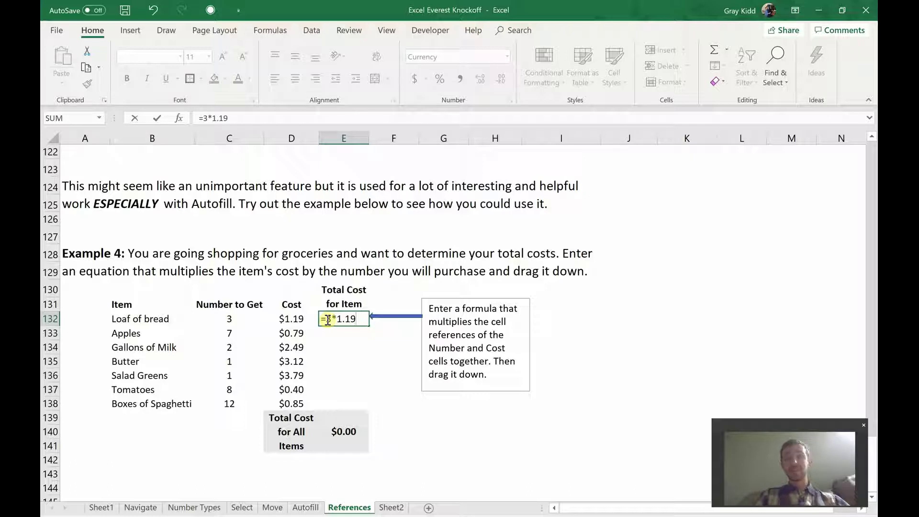
key("BackSpace")
key("BackSpace")
key("BackSpace")
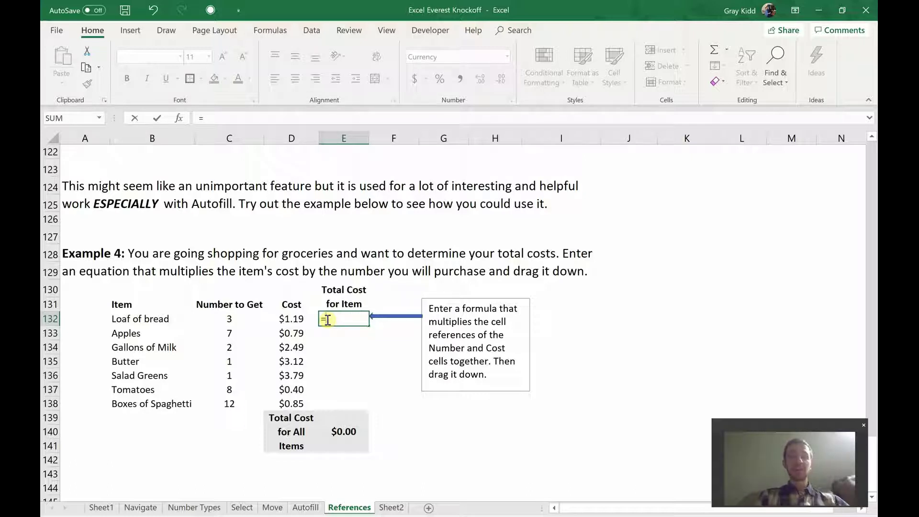
Complete the formula =C132*D132 in cell E132 using cell references and fill it down to E138.
left_click(226, 316)
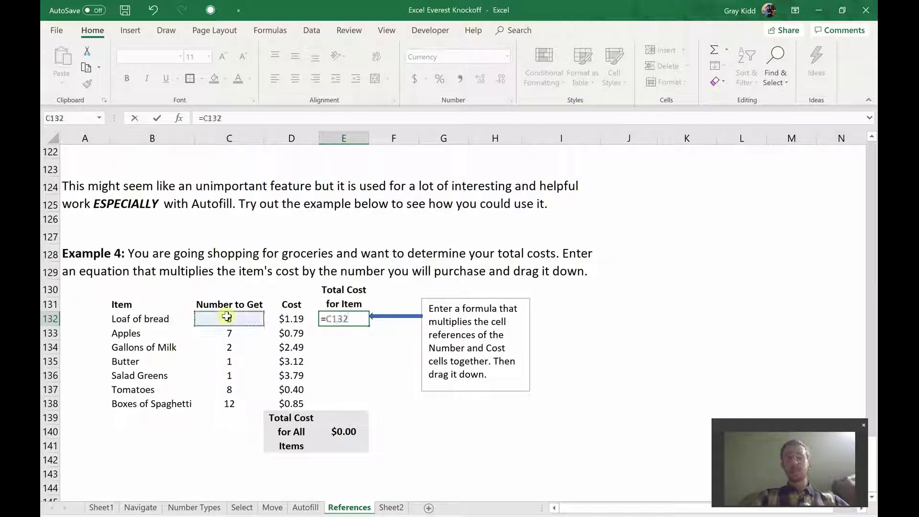
left_click(279, 319)
key("ctrl+Return")
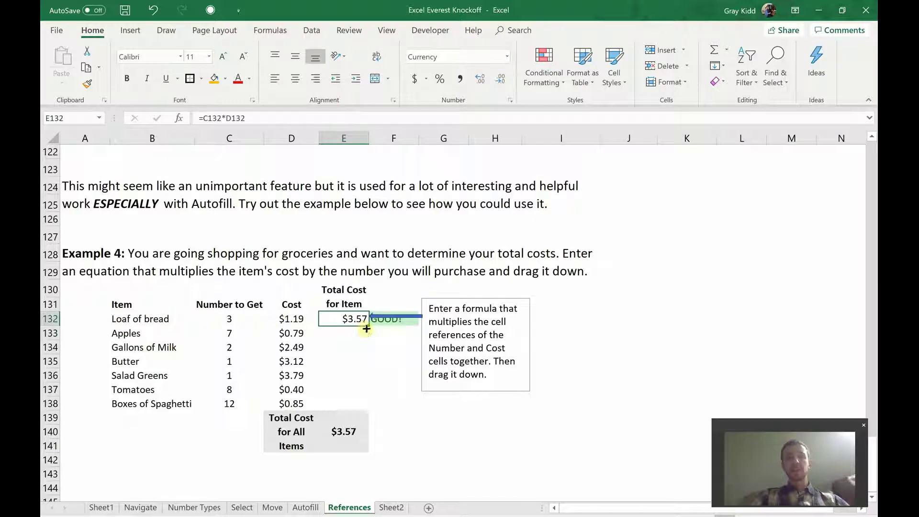
left_click_drag(368, 328, 358, 410)
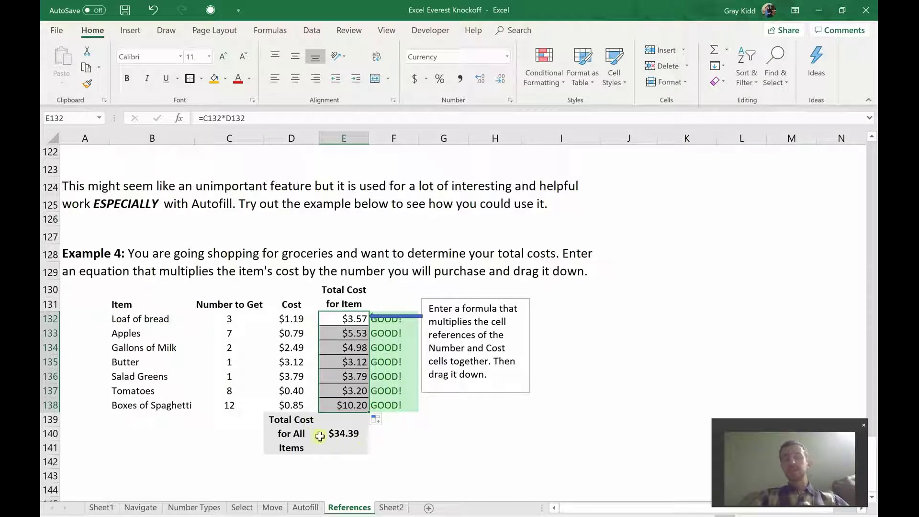
Inspect the SUM formula for all items, the item totals it covers, and the loaf of bread's cost and total formula.
left_click(352, 446)
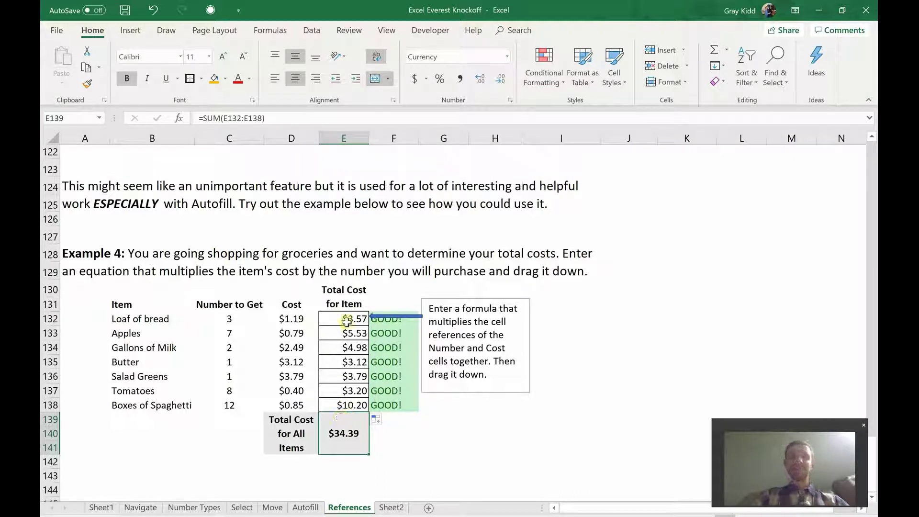
left_click_drag(346, 320, 344, 400)
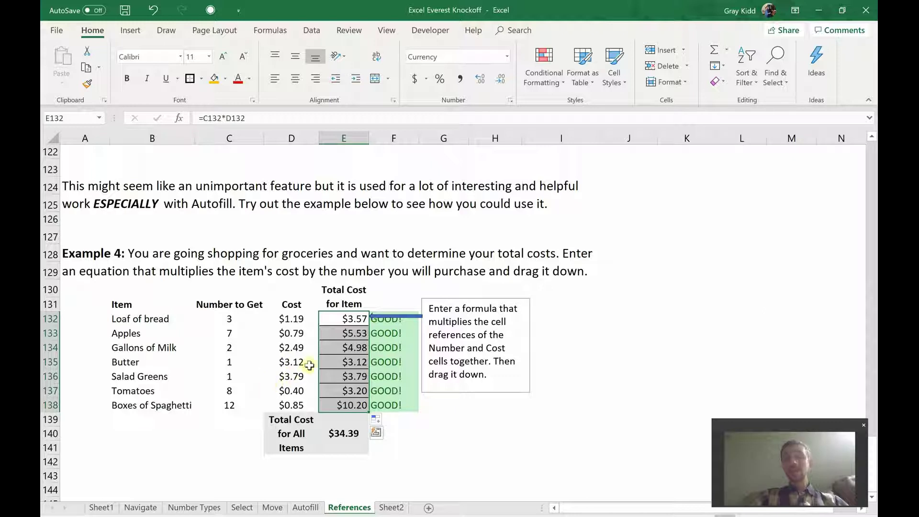
left_click(287, 318)
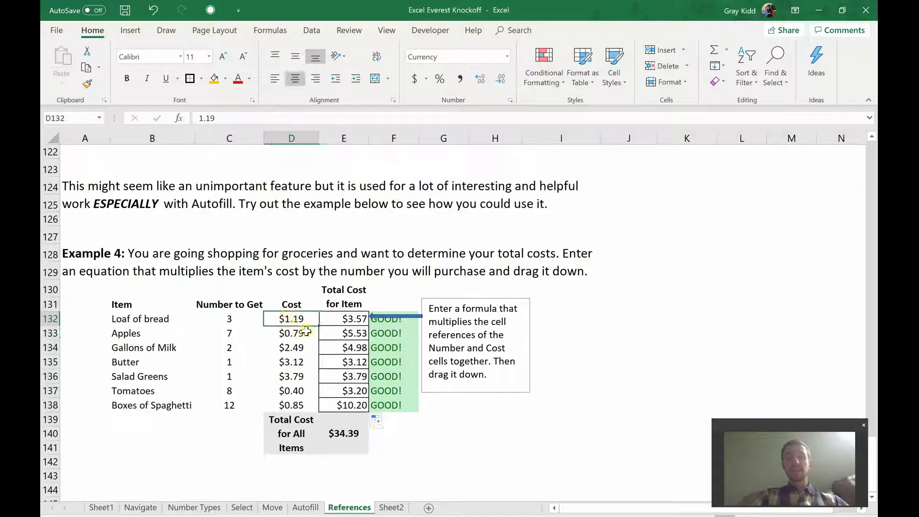
left_click(328, 319)
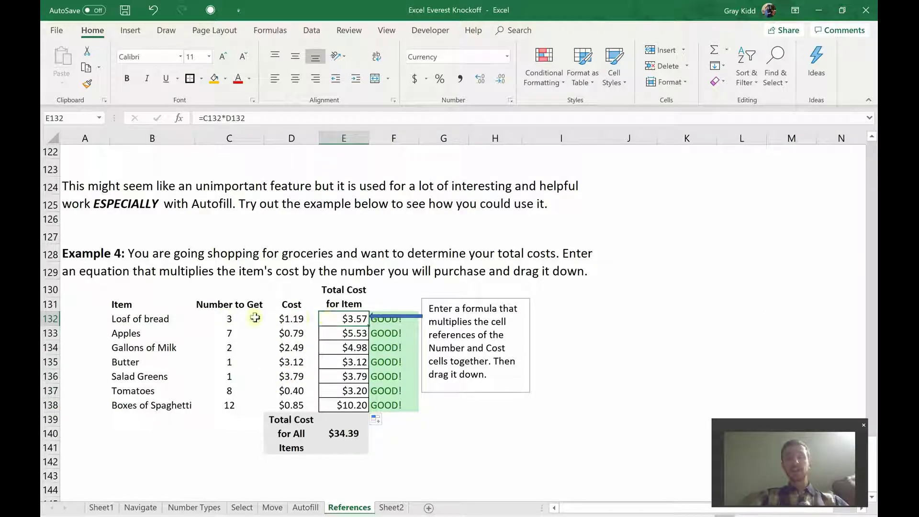